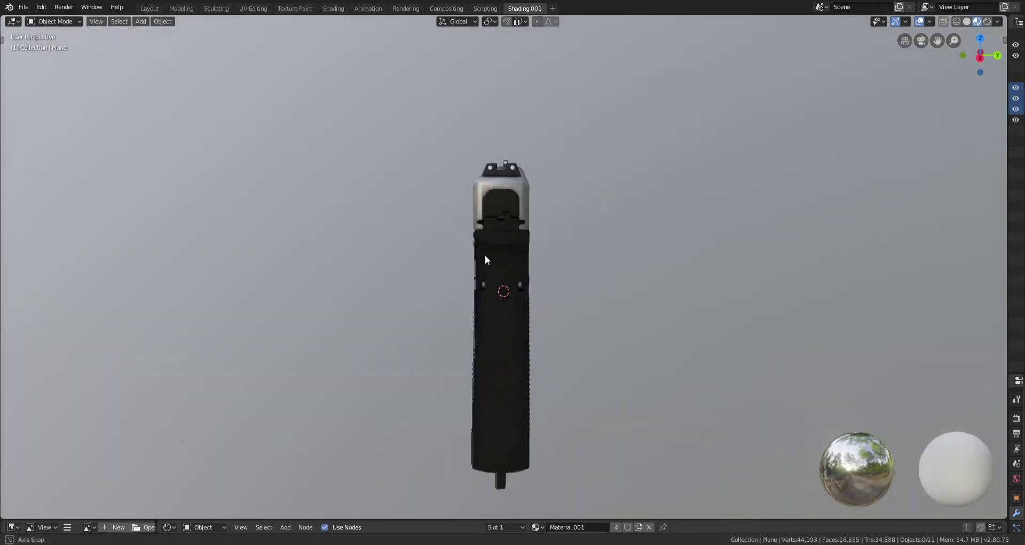
- Examine the metal texture and engraved lettering on the pistol's slide from several angles and distances
shift+middle_drag(759, 251, 609, 225)
scroll(692, 250, up, 4)
scroll(485, 268, down, 4)
scroll(534, 241, up, 4)
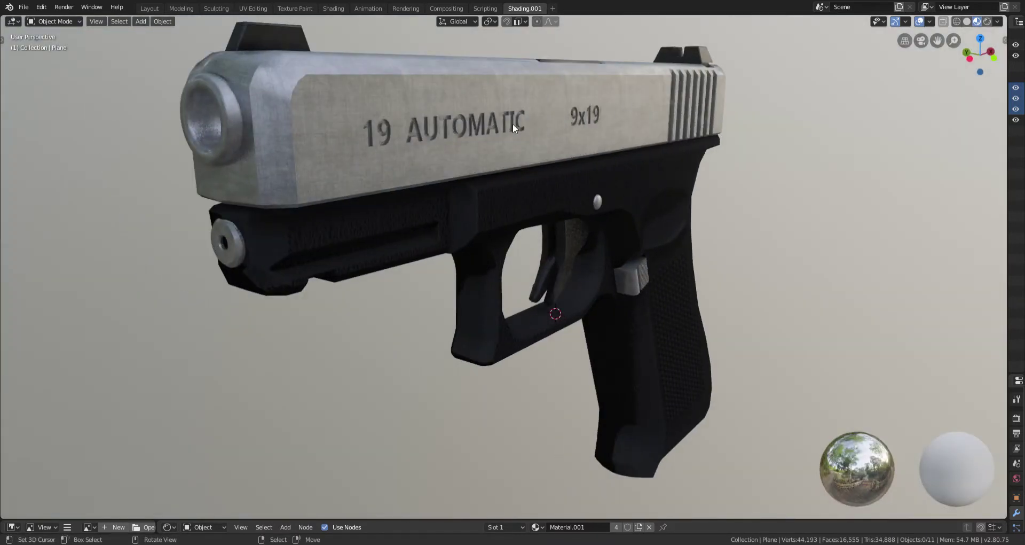
scroll(505, 124, down, 3)
middle_drag(478, 172, 678, 193)
scroll(504, 166, up, 3)
scroll(539, 188, up, 3)
scroll(390, 187, down, 4)
scroll(545, 199, up, 2)
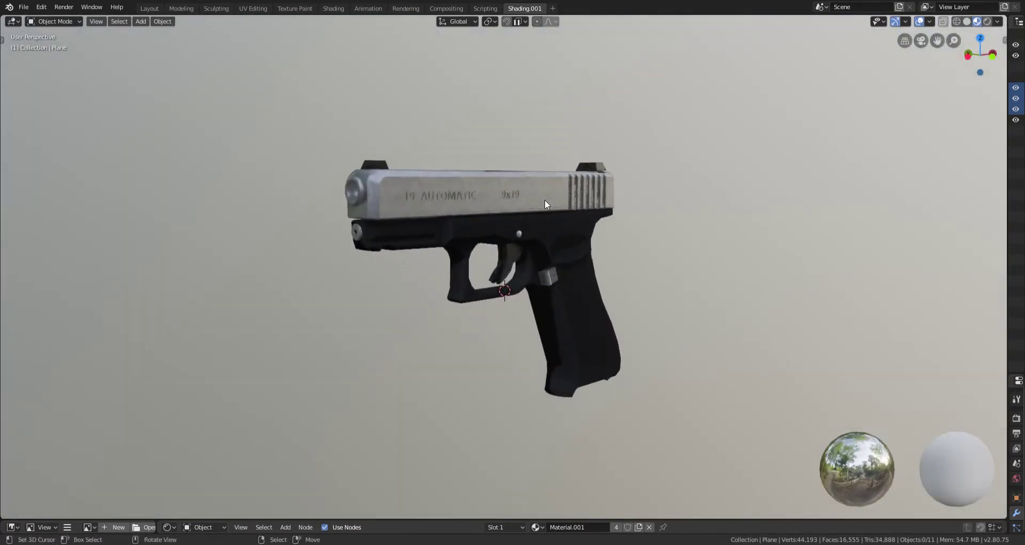
scroll(550, 203, up, 4)
mouse_move(555, 206)
middle_down()
mouse_move(537, 183)
mouse_move(471, 176)
mouse_move(657, 199)
mouse_move(520, 197)
mouse_move(550, 192)
middle_up()
scroll(558, 207, down, 4)
scroll(471, 177, up, 2)
scroll(577, 193, up, 2)
scroll(578, 197, down, 5)
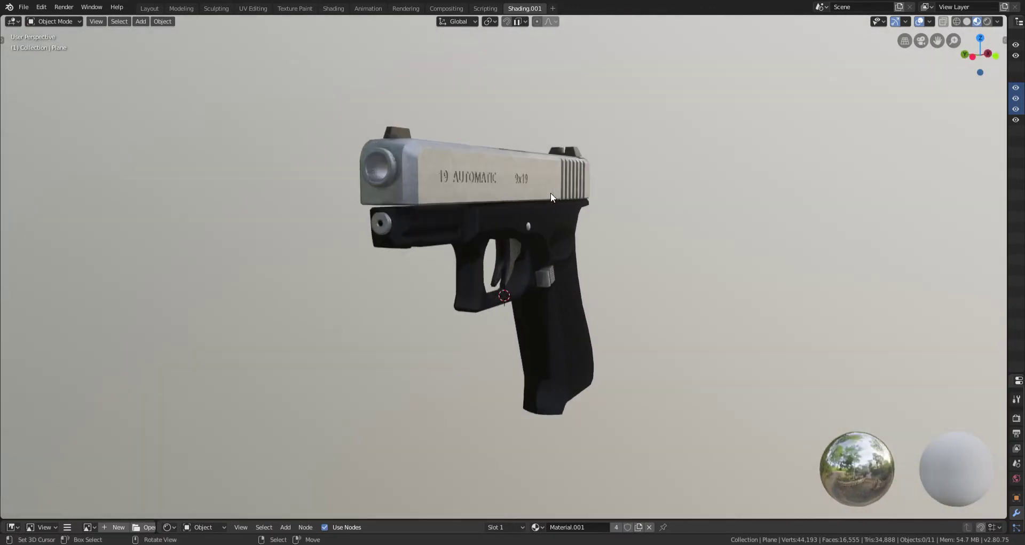
- Examine the ejection port edges and the 9x19 marking on the barrel up close
scroll(550, 192, up, 5)
shift+scroll(550, 192, up, 2)
middle_drag(515, 234, 560, 266)
scroll(460, 273, up, 4)
scroll(372, 207, up, 5)
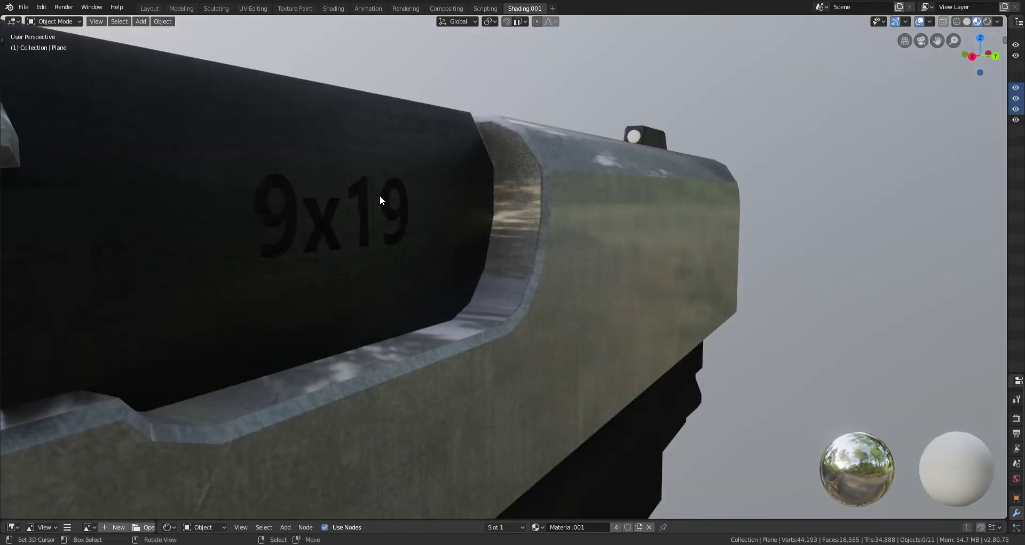
scroll(386, 199, down, 6)
scroll(386, 211, down, 3)
ctrl+scroll(485, 224, up, 3)
shift+scroll(466, 228, down, 3)
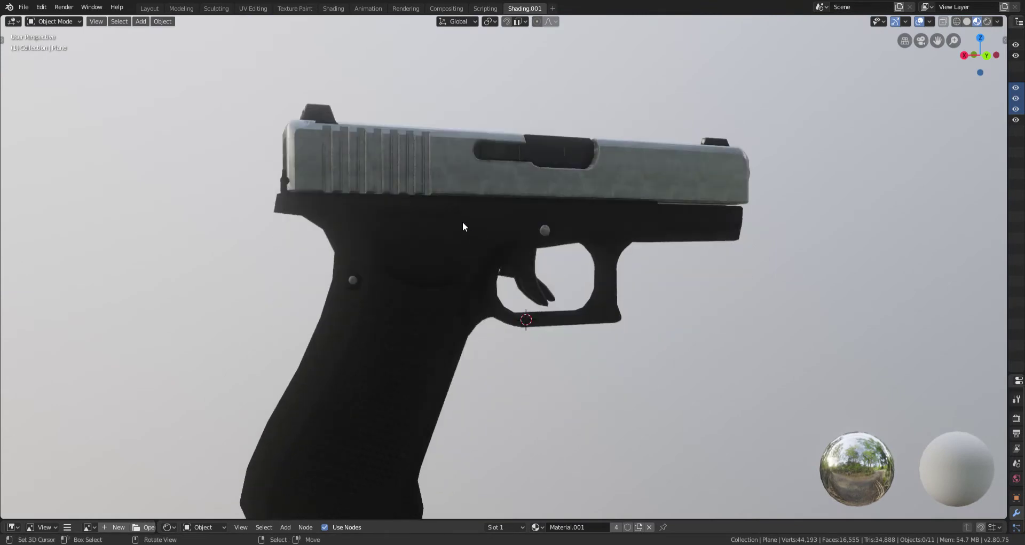
- Examine the ejection port side of the pistol and the top of its slide
scroll(463, 222, up, 5)
middle_drag(501, 236, 560, 178)
scroll(465, 200, down, 10)
middle_drag(467, 198, 585, 235)
scroll(534, 234, up, 3)
scroll(510, 239, down, 4)
middle_drag(510, 238, 492, 192)
scroll(596, 216, up, 5)
scroll(591, 235, down, 2)
shift+scroll(590, 235, up, 5)
scroll(382, 188, down, 5)
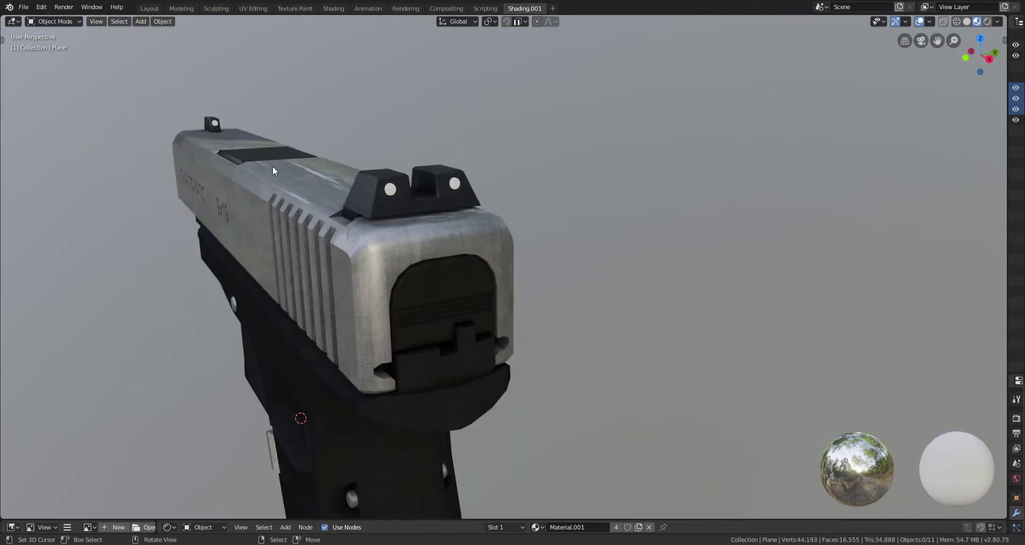
- Examine the back plate of the slide, the rear sight and the slide's rear serrations
middle_drag(381, 252, 443, 222)
scroll(440, 222, up, 3)
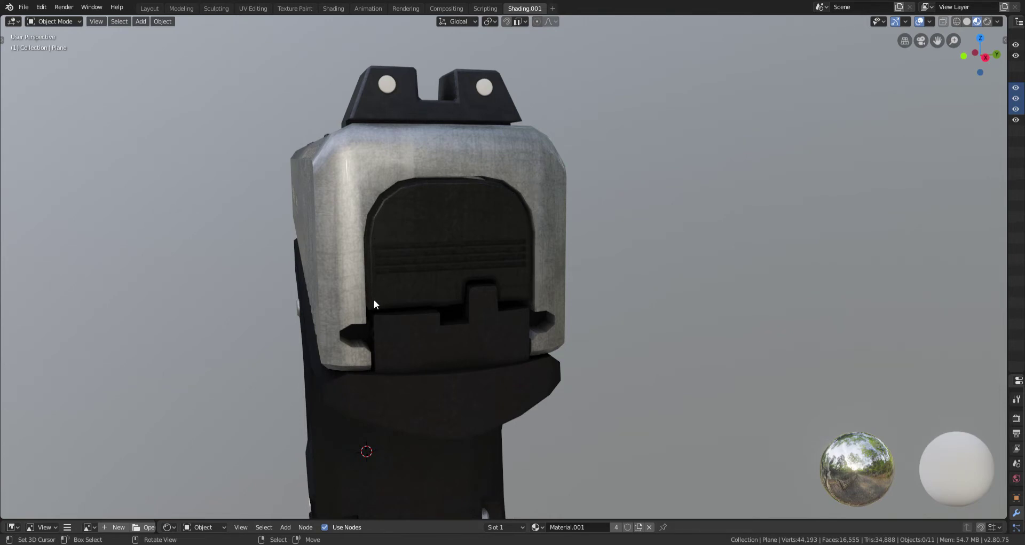
scroll(531, 185, up, 2)
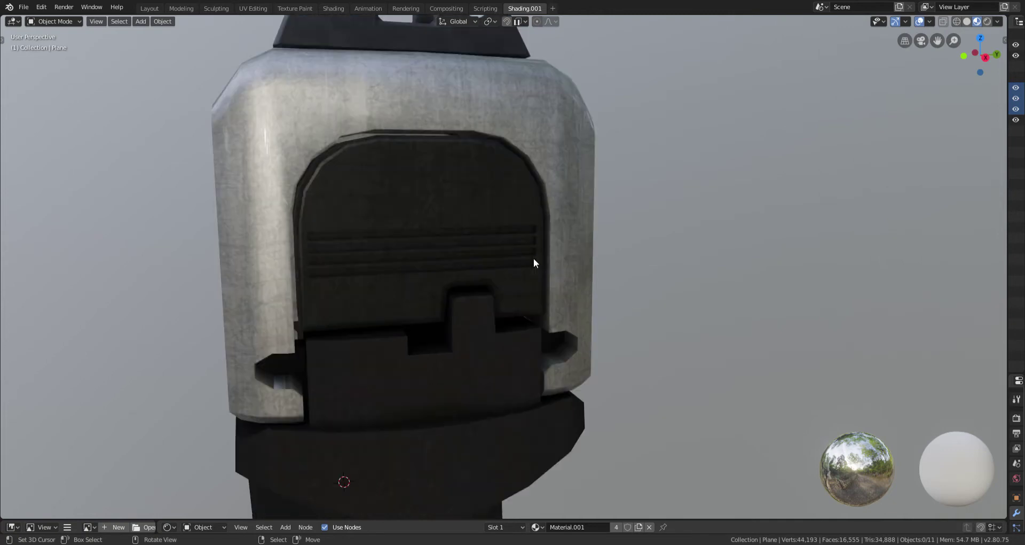
scroll(417, 196, down, 3)
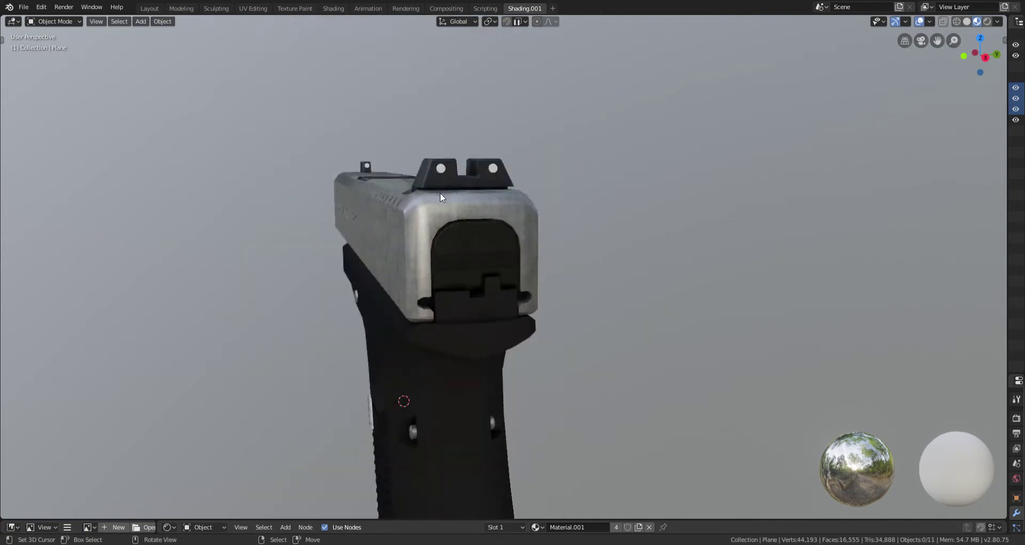
middle_drag(440, 192, 652, 276)
middle_drag(674, 215, 635, 217)
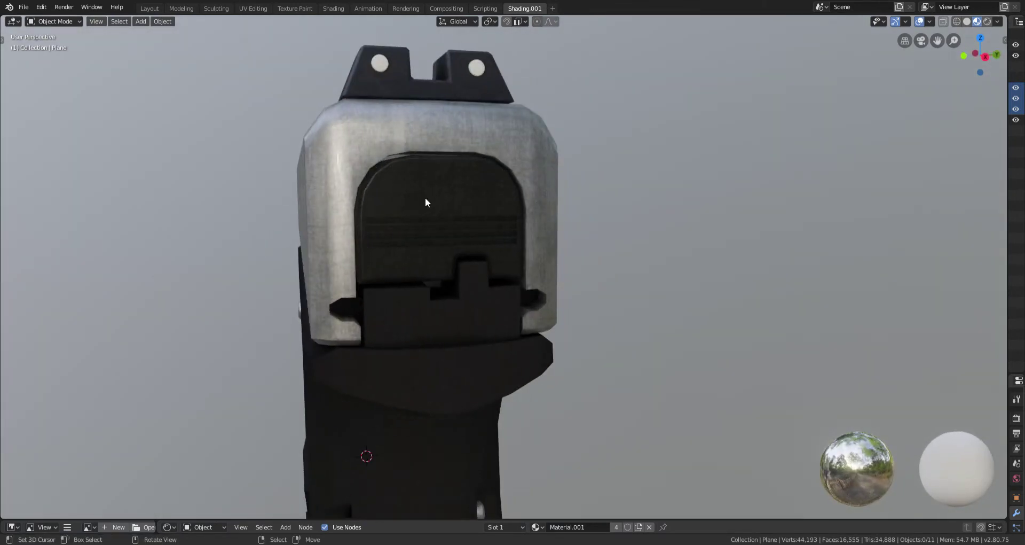
scroll(426, 202, down, 5)
middle_drag(426, 202, 453, 214)
scroll(454, 214, up, 8)
scroll(540, 143, down, 8)
middle_drag(406, 160, 412, 206)
scroll(408, 167, up, 6)
scroll(484, 235, up, 5)
scroll(422, 206, down, 5)
scroll(428, 195, up, 5)
scroll(339, 220, down, 5)
middle_drag(291, 213, 522, 286)
scroll(457, 222, up, 6)
scroll(463, 278, down, 6)
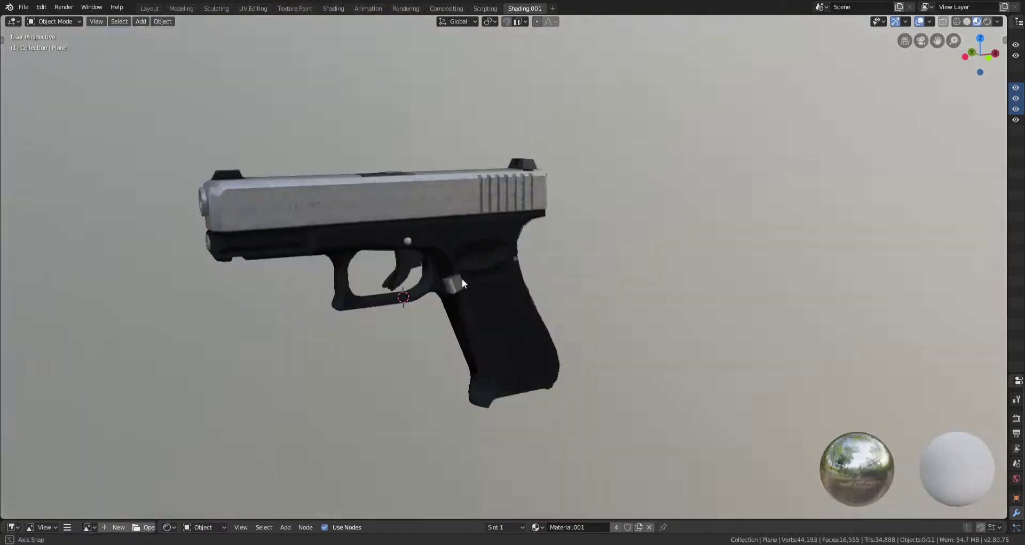
- Examine the frame, trigger, magazine release and textured grip of the pistol up close
scroll(391, 275, up, 8)
middle_drag(391, 258, 501, 229)
scroll(479, 241, down, 4)
scroll(478, 241, up, 2)
scroll(478, 241, down, 2)
scroll(479, 242, down, 3)
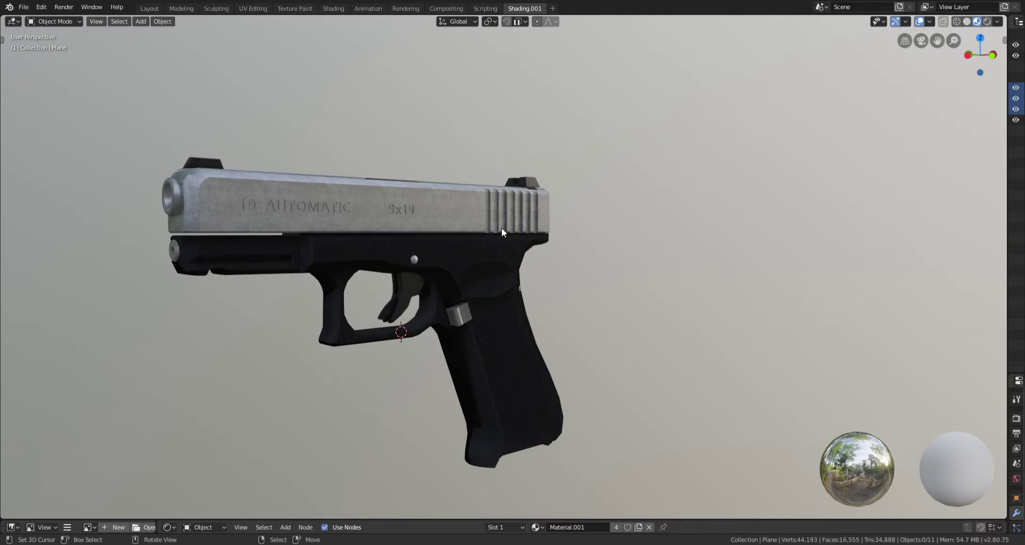
scroll(474, 224, up, 6)
middle_drag(609, 268, 568, 269)
scroll(515, 270, down, 5)
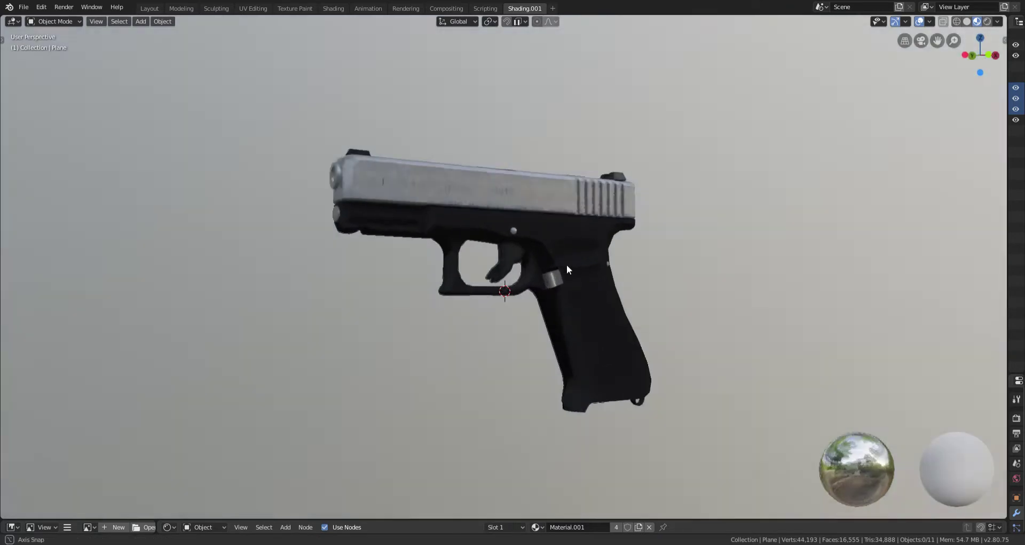
scroll(591, 264, up, 10)
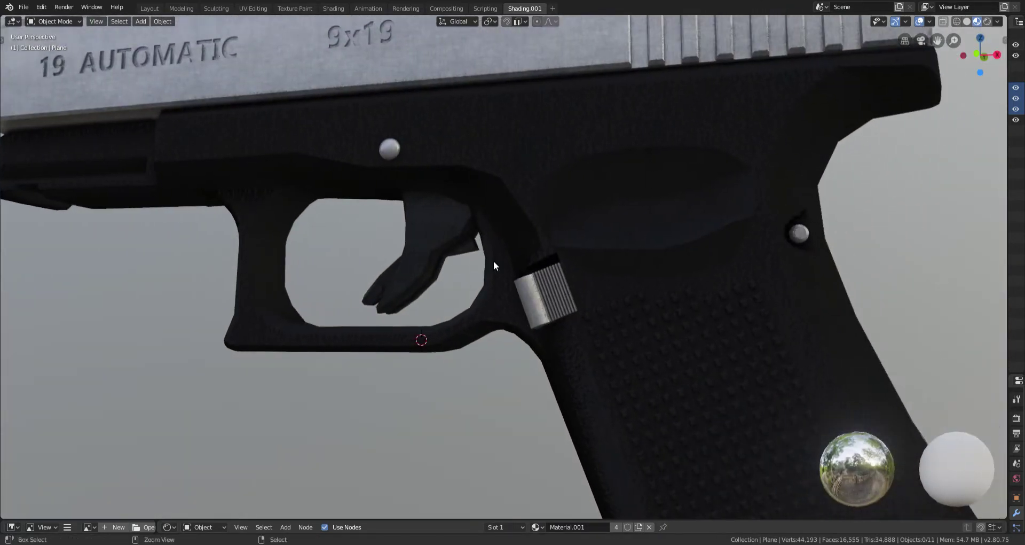
scroll(493, 261, down, 3)
middle_drag(517, 259, 531, 243)
scroll(508, 256, down, 6)
scroll(579, 265, up, 8)
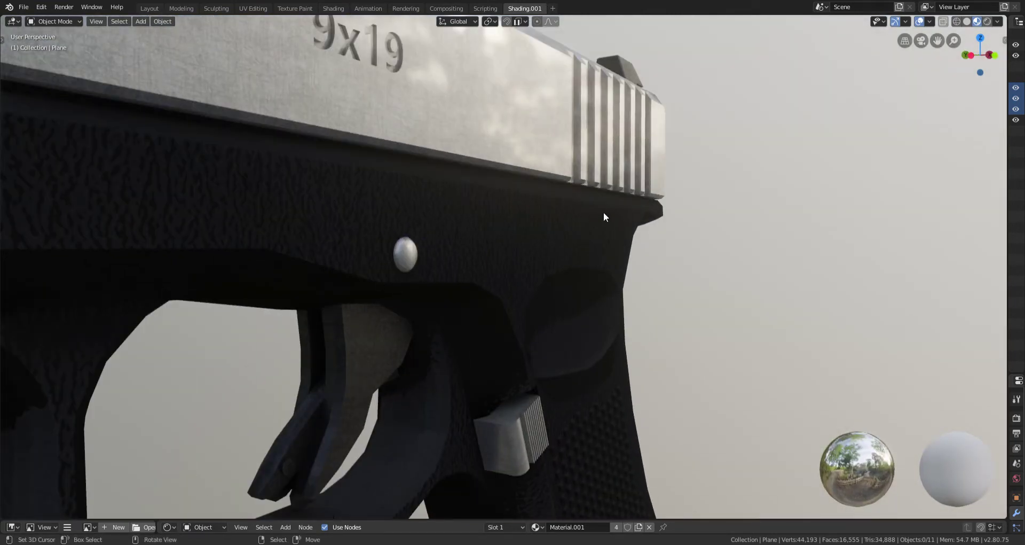
scroll(579, 257, down, 8)
scroll(574, 257, down, 1)
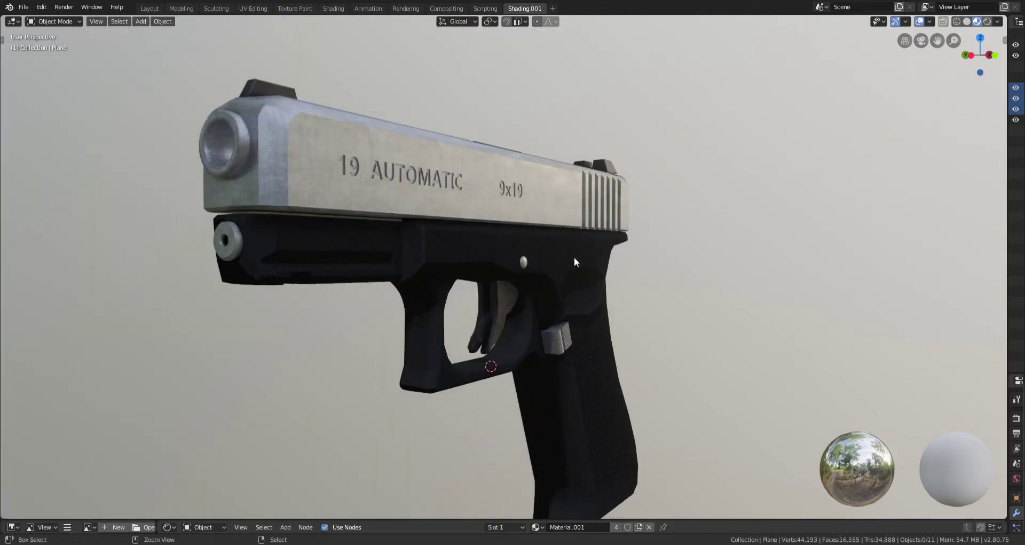
- Examine the muzzle and front end of the pistol, ending with a view of its rear
mouse_move(570, 258)
middle_down()
mouse_move(534, 274)
mouse_move(568, 271)
middle_up()
scroll(520, 277, up, 4)
scroll(520, 278, down, 6)
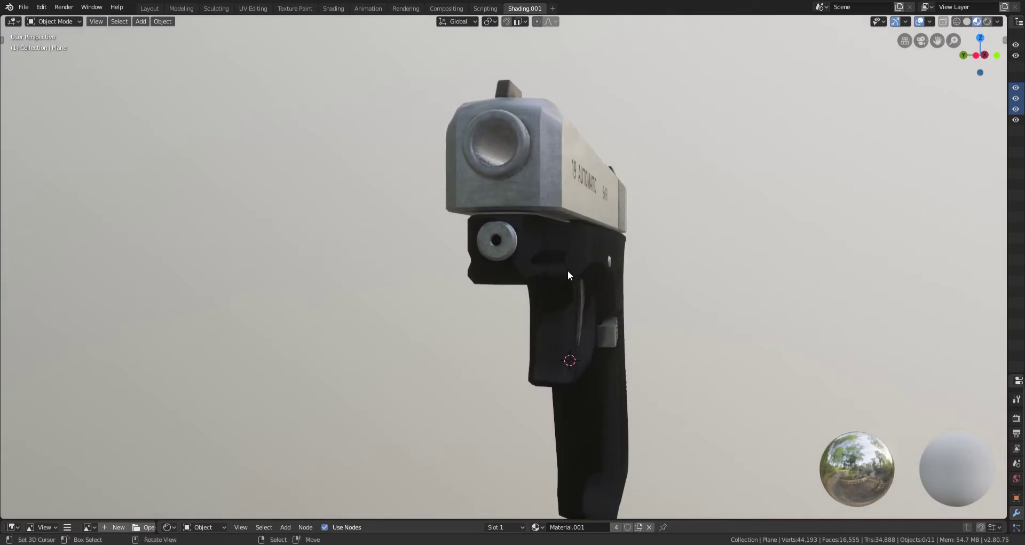
scroll(531, 222, up, 4)
middle_drag(531, 222, 490, 257)
scroll(490, 256, down, 3)
scroll(585, 255, down, 3)
middle_drag(586, 254, 450, 232)
- Select the slide, enter Edit Mode with its whole mesh selected and switch to the Shading workspace
click(492, 204)
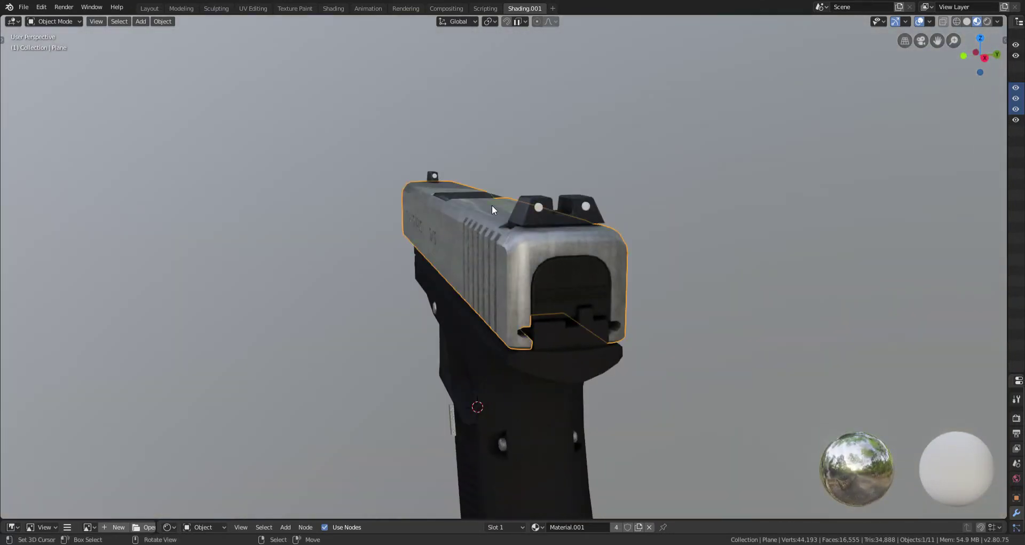
middle_drag(618, 274, 544, 285)
key(Tab)
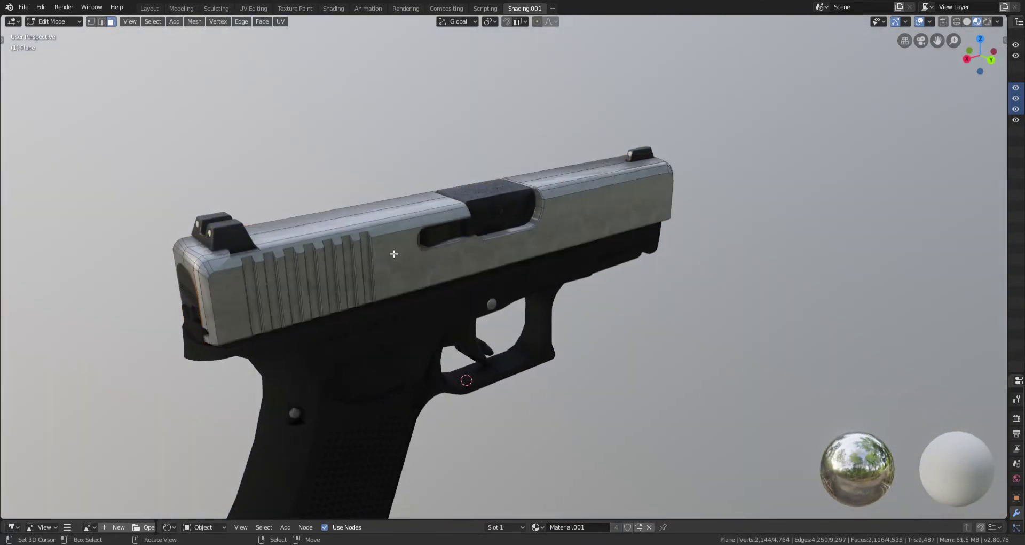
key(a)
click(330, 12)
- Return the slide to Object Mode and assign the existing black Material.004 to it
scroll(559, 211, down, 6)
middle_drag(596, 179, 434, 213)
scroll(428, 153, up, 4)
middle_drag(428, 153, 480, 168)
scroll(481, 168, up, 3)
key(Tab)
scroll(502, 166, down, 3)
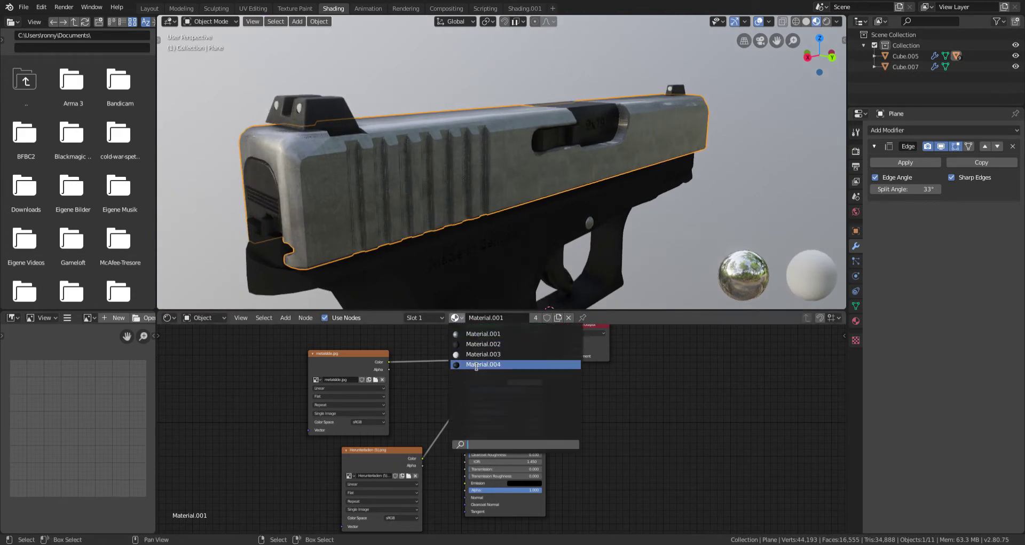
click(476, 364)
scroll(538, 215, down, 3)
middle_drag(508, 185, 488, 176)
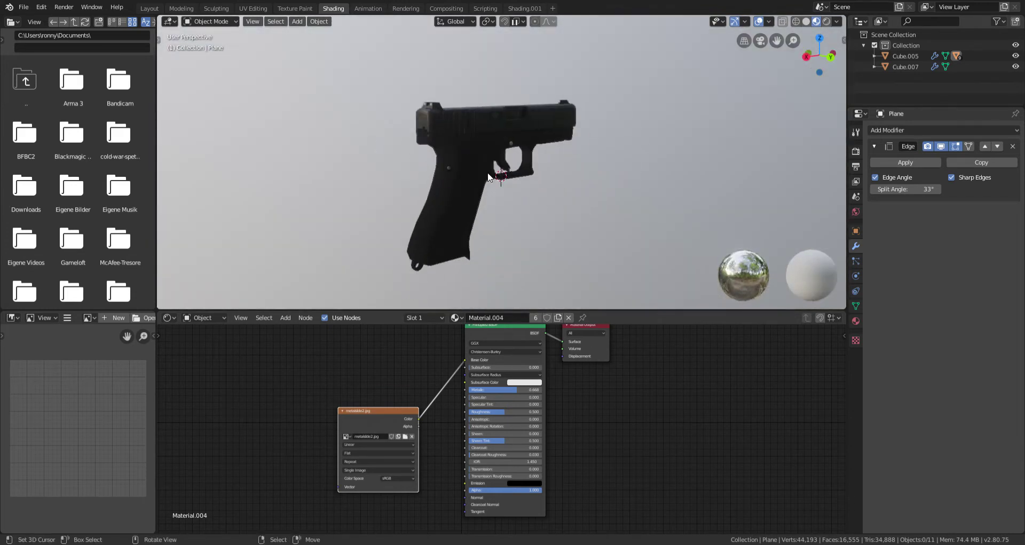
scroll(488, 176, up, 8)
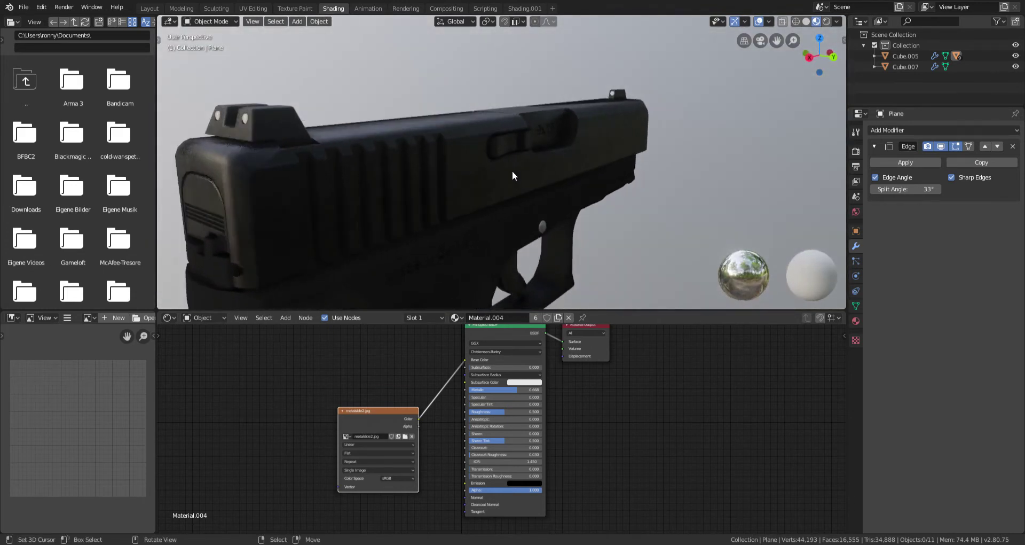
- Set the Sheen and Clearcoat of Material.004 to 1.000 in its Principled BSDF node
drag(480, 434, 495, 433)
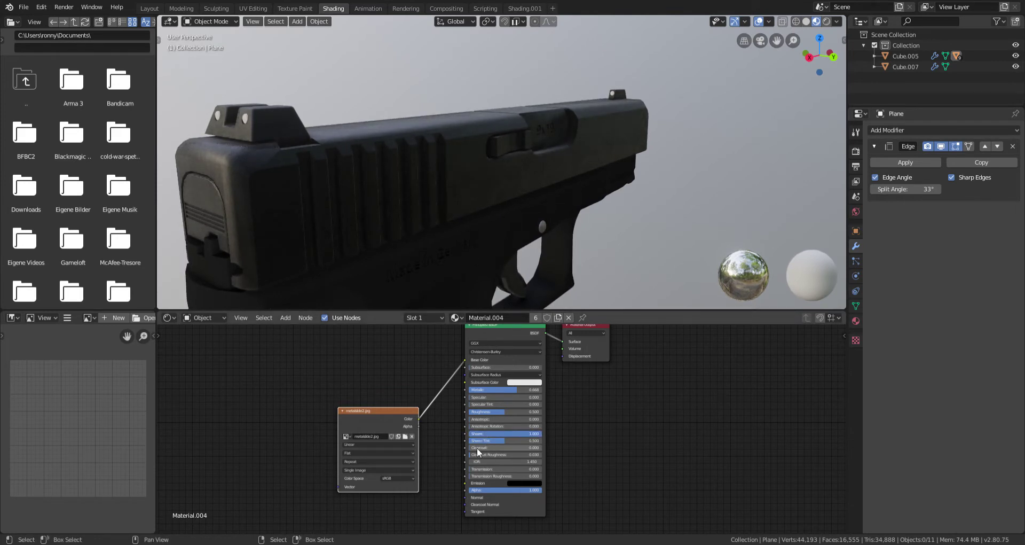
drag(478, 449, 485, 449)
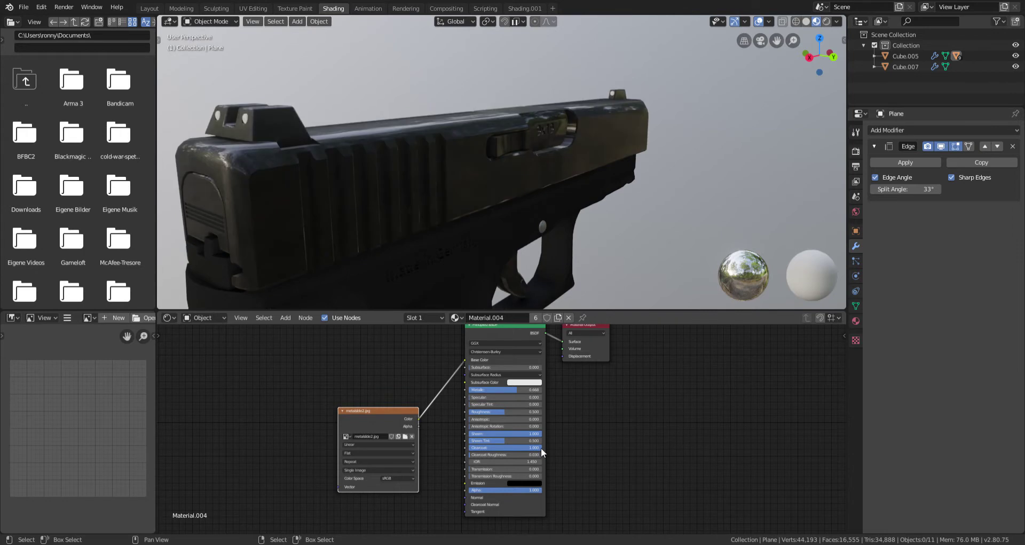
middle_drag(599, 163, 554, 369)
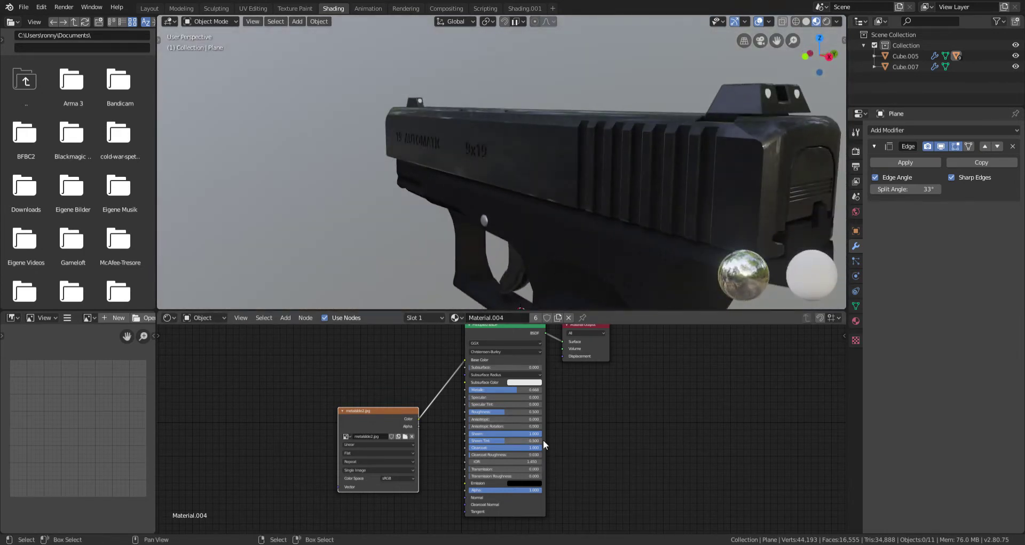
drag(485, 448, 542, 448)
drag(472, 447, 523, 447)
- Inspect the reflections of the black slide from the muzzle end and from the rear
middle_drag(508, 224, 579, 154)
scroll(566, 185, up, 3)
scroll(468, 173, down, 4)
scroll(579, 153, up, 4)
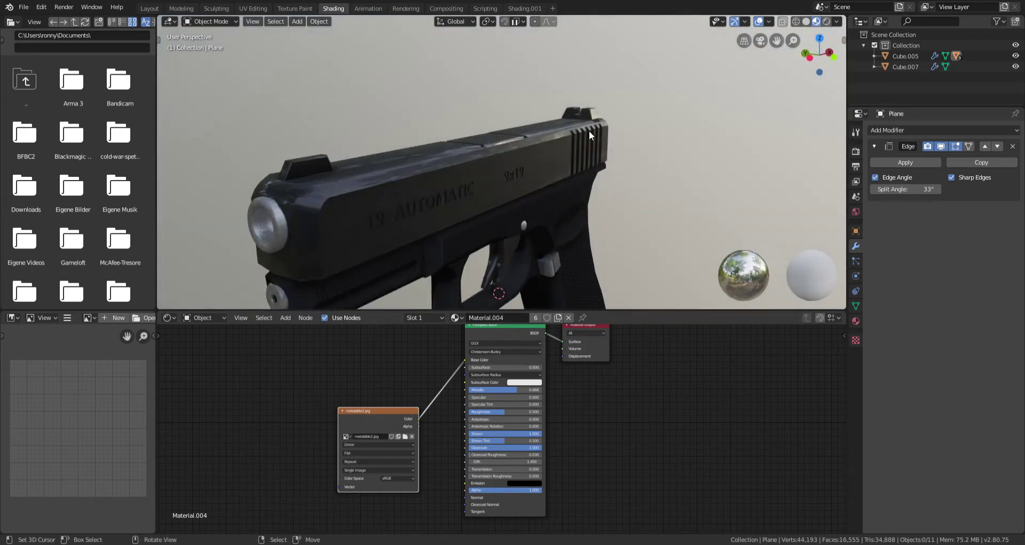
middle_drag(626, 119, 506, 154)
scroll(506, 137, up, 4)
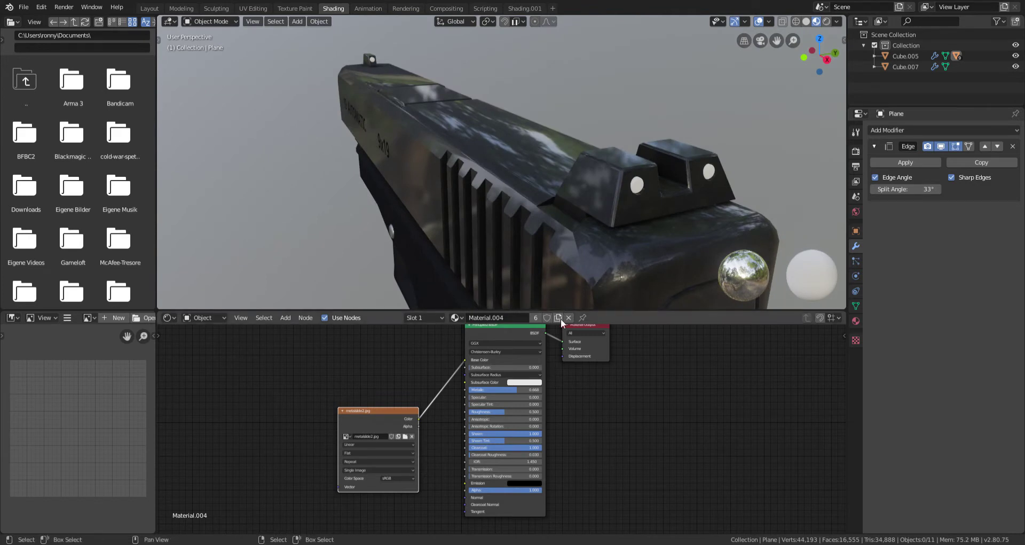
- Give the front and rear sights an independent copy of the black slide material
middle_drag(509, 260, 527, 197)
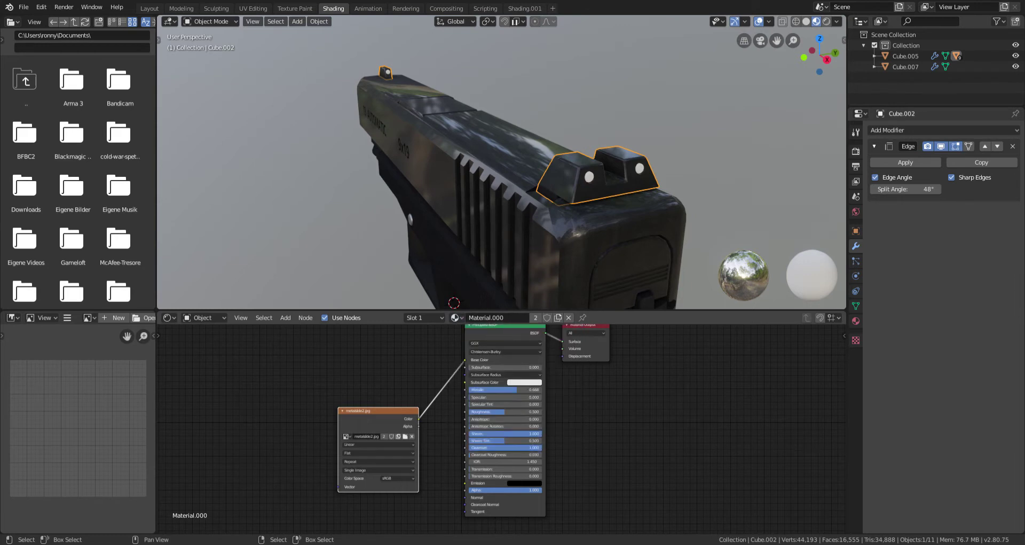
right_click(488, 163)
scroll(449, 180, down, 3)
key(alt+a)
- Set the Clearcoat of Material.000 to 0.000 and compare the finish of the slide and sights
middle_drag(447, 182, 543, 202)
middle_drag(512, 204, 425, 166)
mouse_move(563, 129)
middle_down()
mouse_move(366, 136)
mouse_move(544, 136)
mouse_move(596, 167)
mouse_move(512, 128)
mouse_move(430, 132)
mouse_move(550, 112)
mouse_move(549, 142)
middle_up()
right_click(562, 155)
scroll(562, 155, down, 3)
key(alt+a)
scroll(527, 136, up, 2)
right_click(551, 112)
scroll(492, 129, up, 3)
scroll(549, 143, down, 4)
middle_drag(466, 169, 603, 179)
key(alt+a)
scroll(517, 151, up, 4)
middle_drag(518, 152, 590, 149)
- Select the slide and assign Material.004 to it again
click(538, 175)
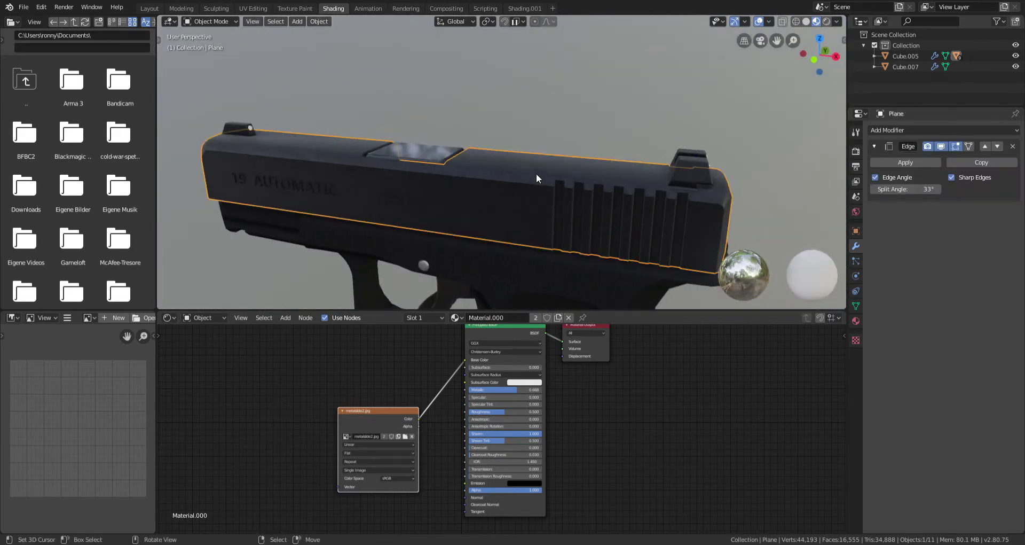
click(459, 318)
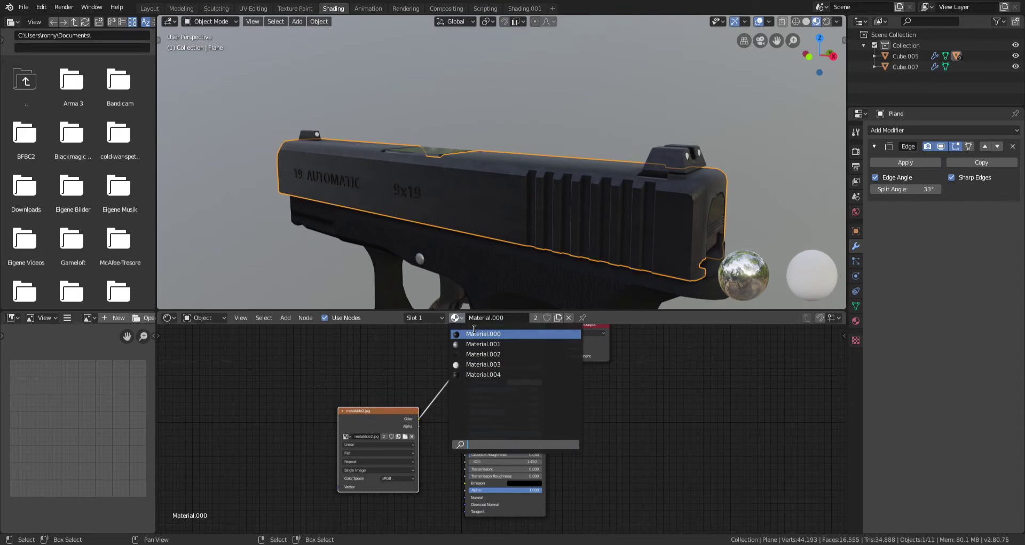
click(486, 374)
middle_drag(534, 224, 788, 175)
key(alt+a)
- Reduce the Clearcoat of Material.004 to about 0.5 and check the slide's reflections
middle_drag(463, 198, 574, 214)
scroll(527, 191, up, 5)
drag(539, 447, 505, 447)
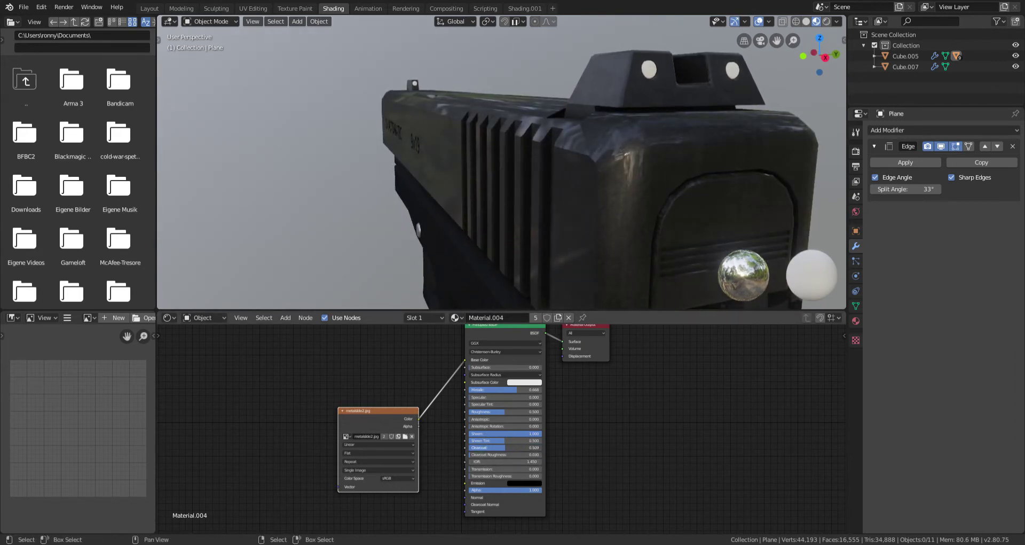
scroll(480, 146, down, 6)
key(a)
middle_drag(429, 155, 533, 257)
key(a)
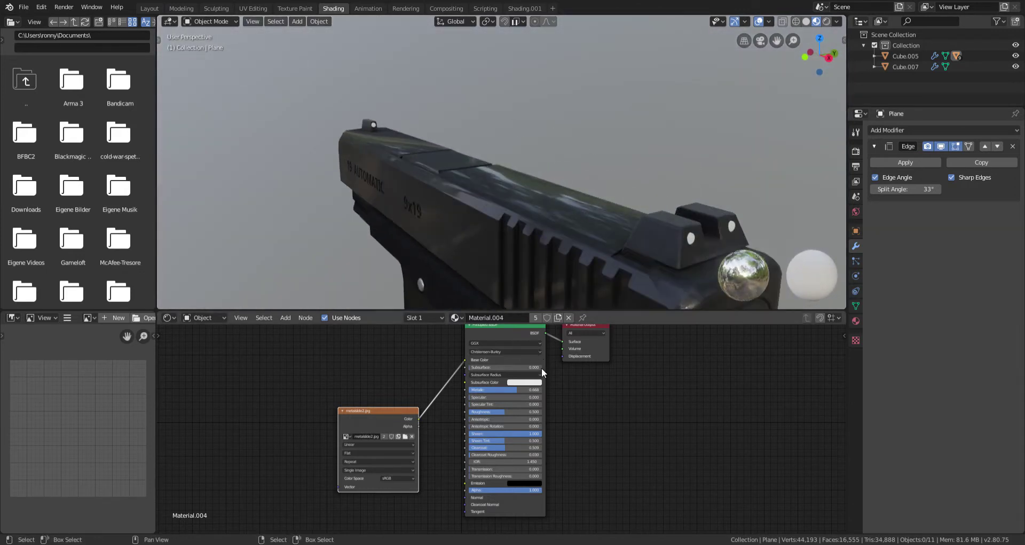
- Set the Sheen of Material.004 to 0.000 while viewing the top of the slide
drag(541, 434, 547, 434)
scroll(495, 221, down, 2)
middle_drag(495, 222, 479, 197)
scroll(480, 197, down, 4)
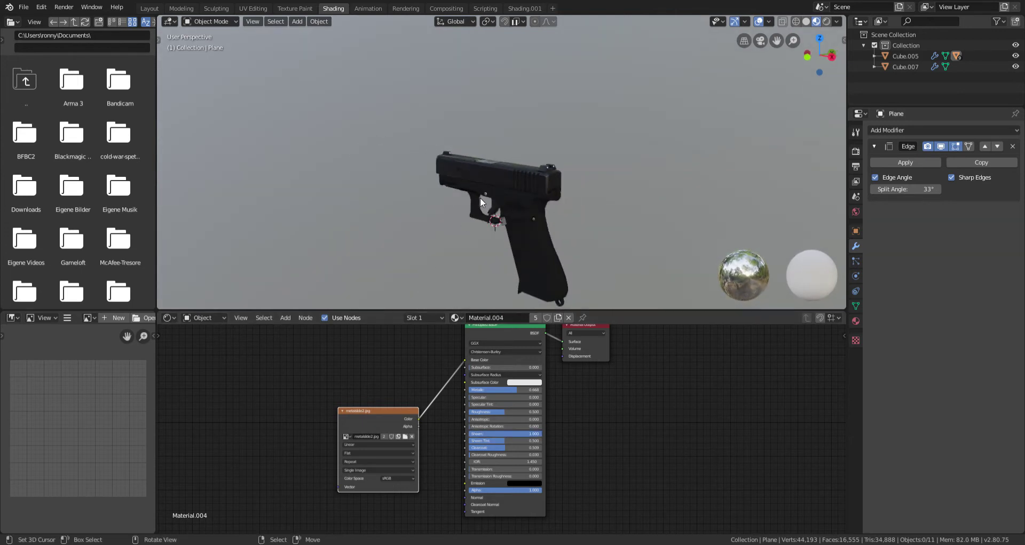
scroll(524, 189, up, 8)
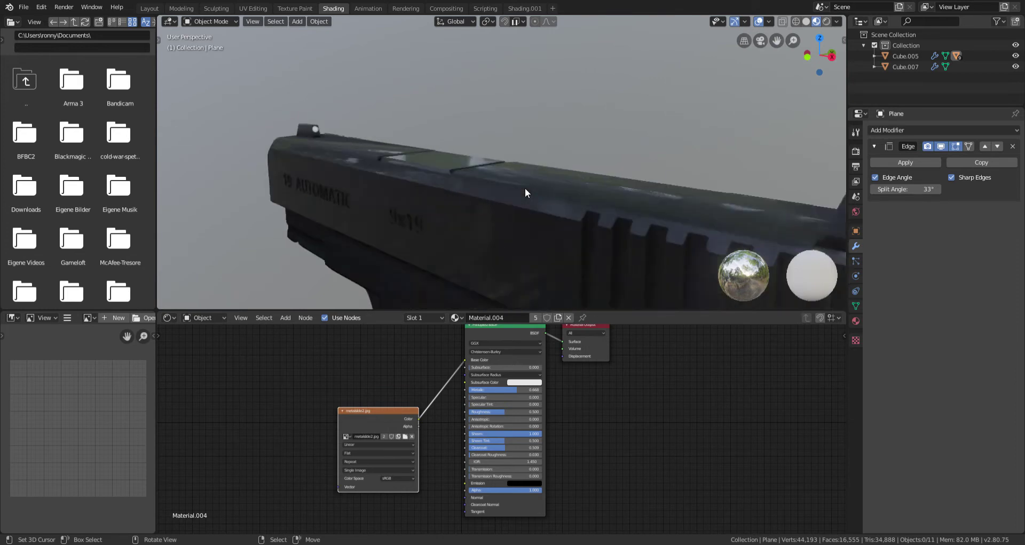
drag(538, 437, 470, 437)
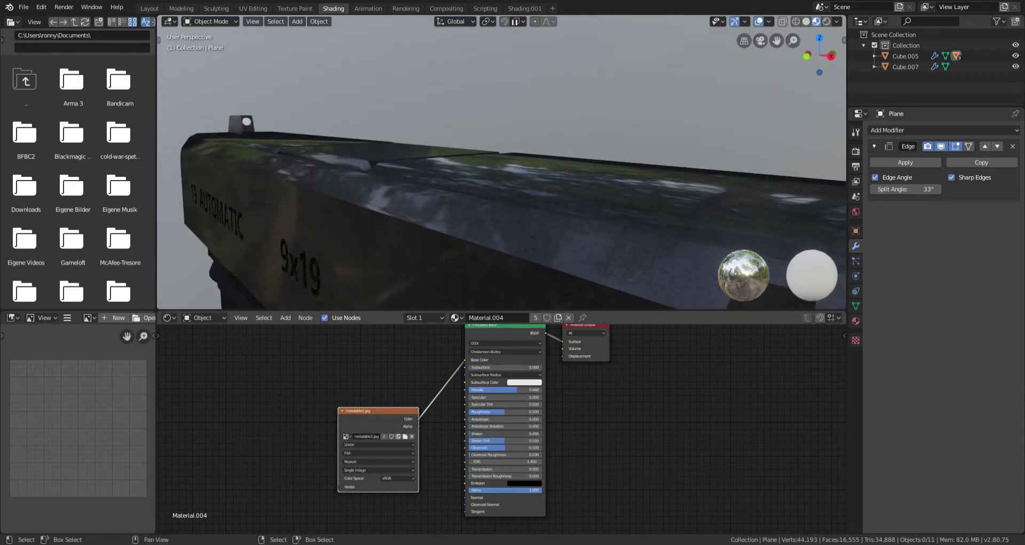
- Undo the last Sheen change on Material.004 and check the slide's surface from several distances
scroll(486, 177, down, 4)
scroll(562, 195, down, 4)
middle_drag(562, 194, 597, 218)
scroll(577, 223, up, 7)
key(ctrl+z)
scroll(444, 126, down, 6)
middle_drag(443, 126, 364, 78)
scroll(556, 160, up, 5)
scroll(455, 185, down, 5)
- Assign Material.000 to the barrel block in the ejection port and check it against the slide
scroll(491, 159, up, 3)
middle_drag(478, 151, 279, 160)
scroll(419, 145, down, 4)
middle_drag(420, 145, 460, 265)
scroll(600, 124, up, 3)
scroll(438, 86, up, 4)
right_click(437, 86)
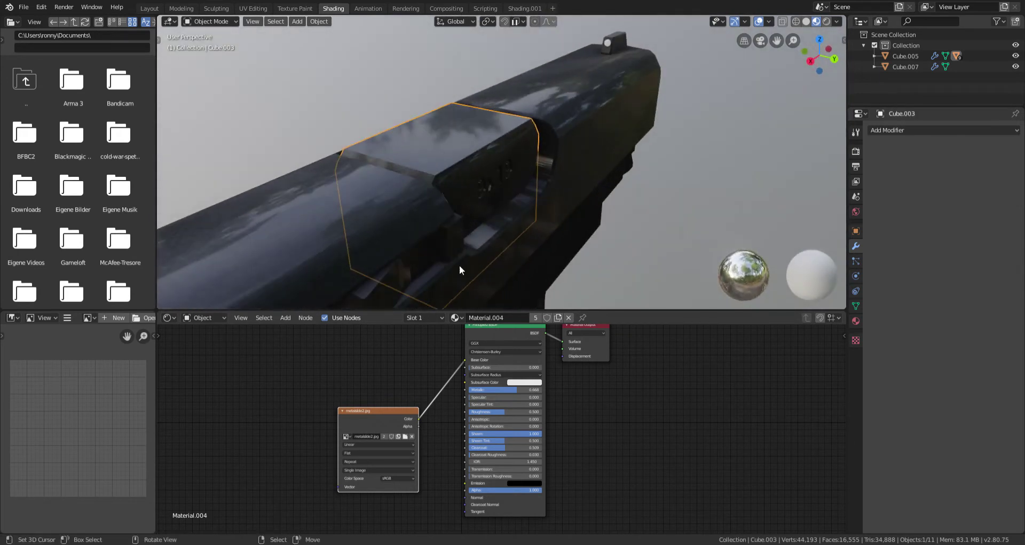
click(455, 317)
click(474, 334)
middle_drag(524, 224, 431, 176)
scroll(618, 142, up, 4)
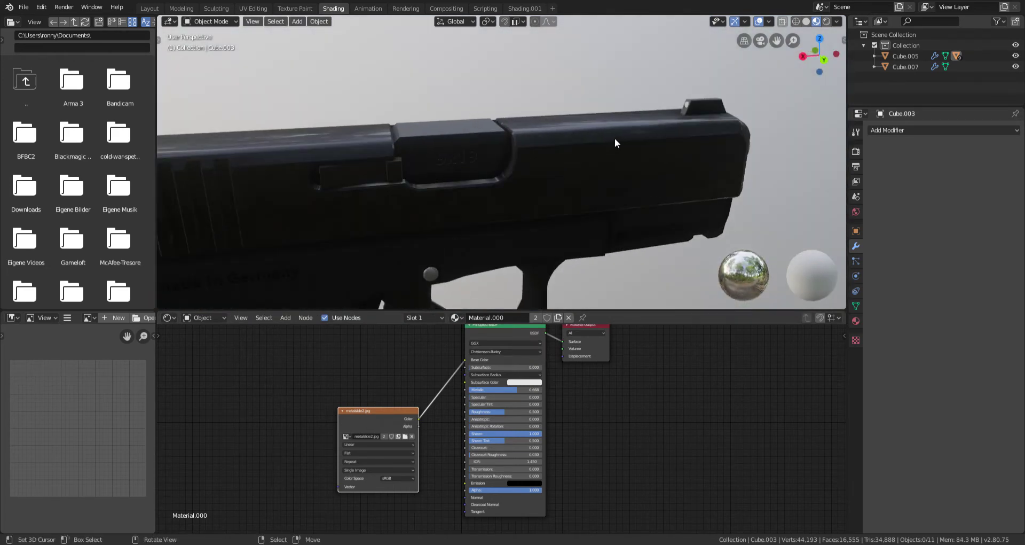
scroll(476, 165, down, 5)
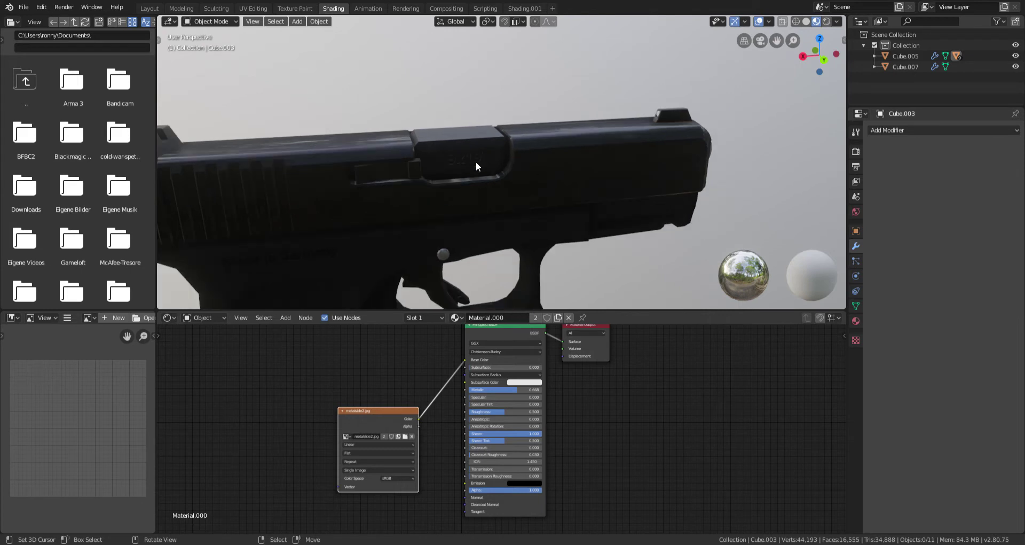
- Inspect the slide from the rear and check the material of its back plate, leaving the assignment as it is
middle_drag(475, 160, 348, 194)
scroll(508, 151, up, 4)
scroll(470, 137, down, 1)
middle_drag(470, 137, 267, 135)
scroll(525, 138, up, 4)
scroll(518, 116, down, 4)
scroll(582, 132, down, 4)
scroll(562, 110, up, 4)
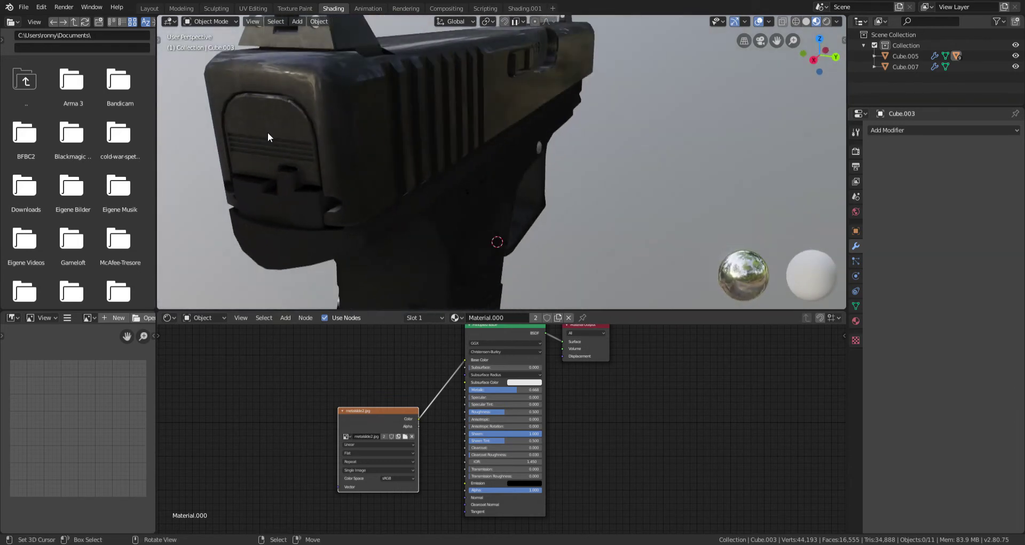
click(268, 135)
click(456, 317)
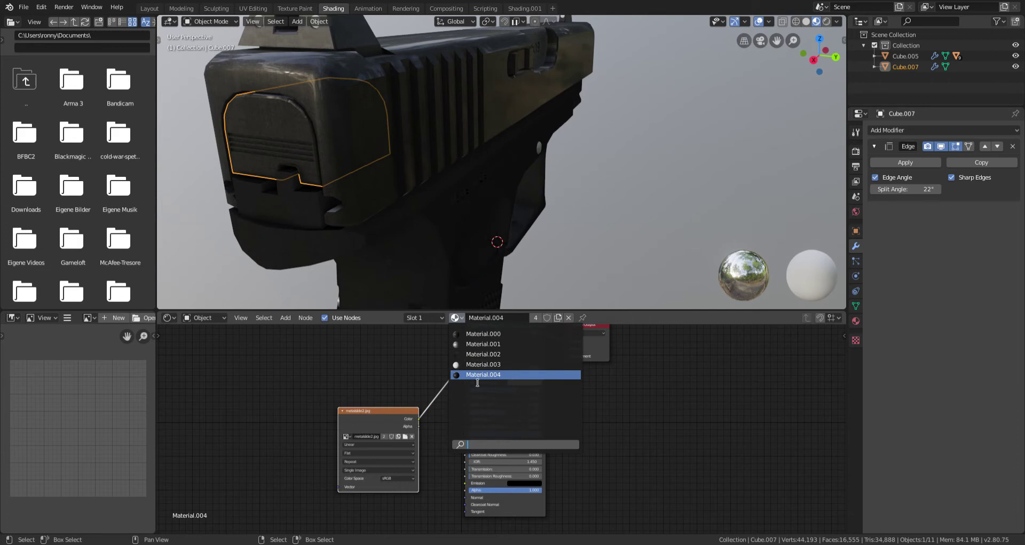
key(alt+a)
- Select the trigger and assign Material.000 to it
scroll(488, 194, down, 5)
middle_drag(488, 194, 617, 150)
scroll(479, 174, up, 7)
right_click(476, 163)
scroll(476, 162, up, 3)
click(455, 317)
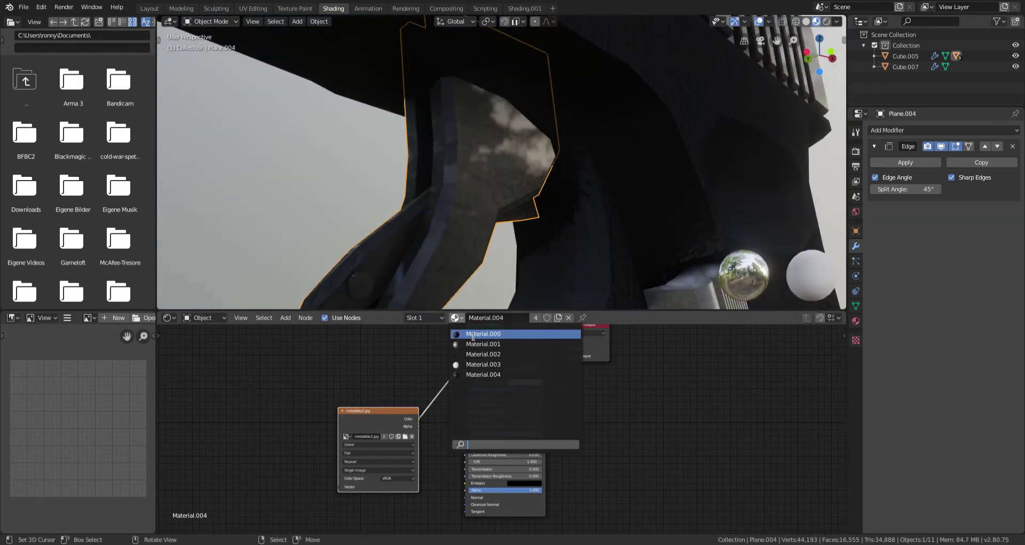
click(469, 332)
scroll(554, 194, down, 7)
key(a)
key(a)
middle_drag(553, 193, 549, 214)
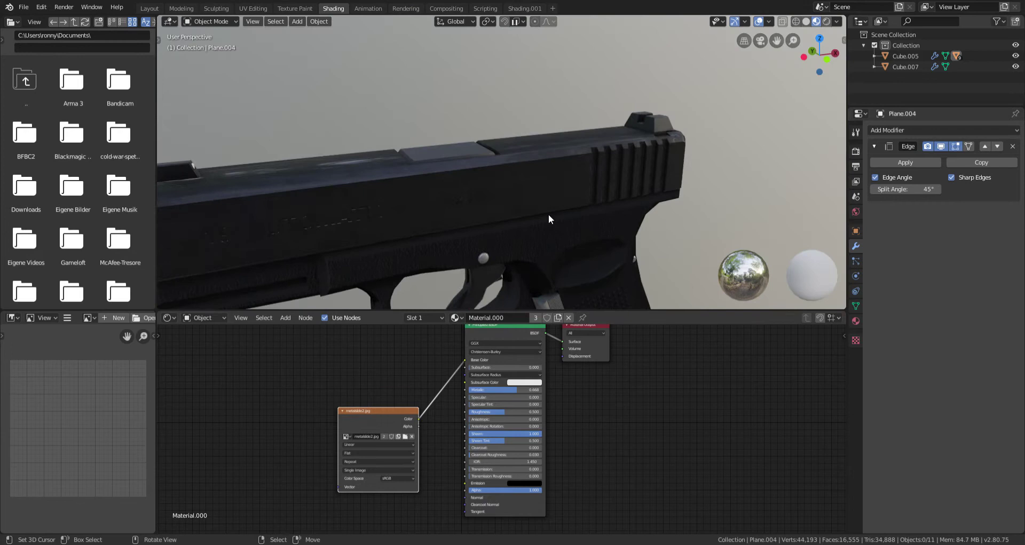
- Examine the black finish of the pistol from both sides with nothing selected
right_click(657, 129)
scroll(480, 203, down, 4)
middle_drag(480, 203, 225, 156)
key(a)
key(a)
scroll(548, 222, up, 5)
right_click(505, 137)
key(a)
key(a)
scroll(591, 172, down, 5)
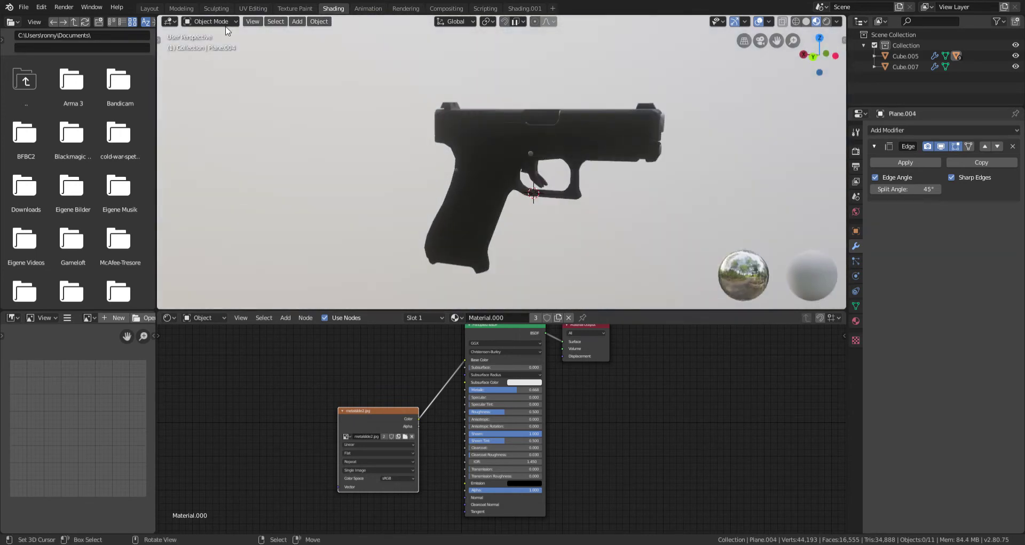
- Switch to the Shading.001 workspace and examine the black pistol from the rear and both sides
click(522, 8)
mouse_move(521, 250)
middle_down()
mouse_move(539, 350)
mouse_move(714, 340)
mouse_move(739, 295)
mouse_move(609, 305)
mouse_move(689, 337)
mouse_move(836, 322)
mouse_move(620, 303)
mouse_move(776, 299)
mouse_move(470, 299)
mouse_move(476, 292)
middle_up()
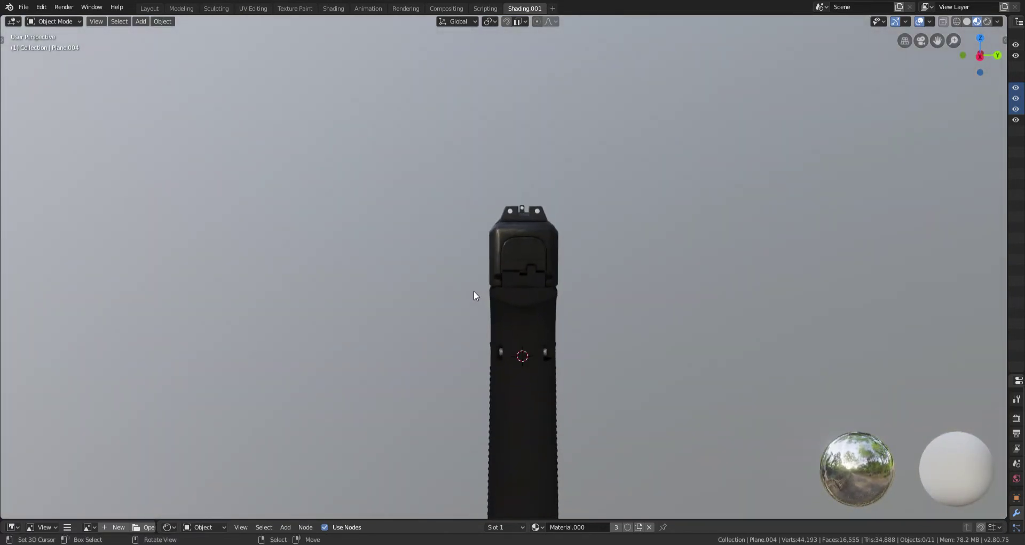
middle_drag(543, 280, 710, 244)
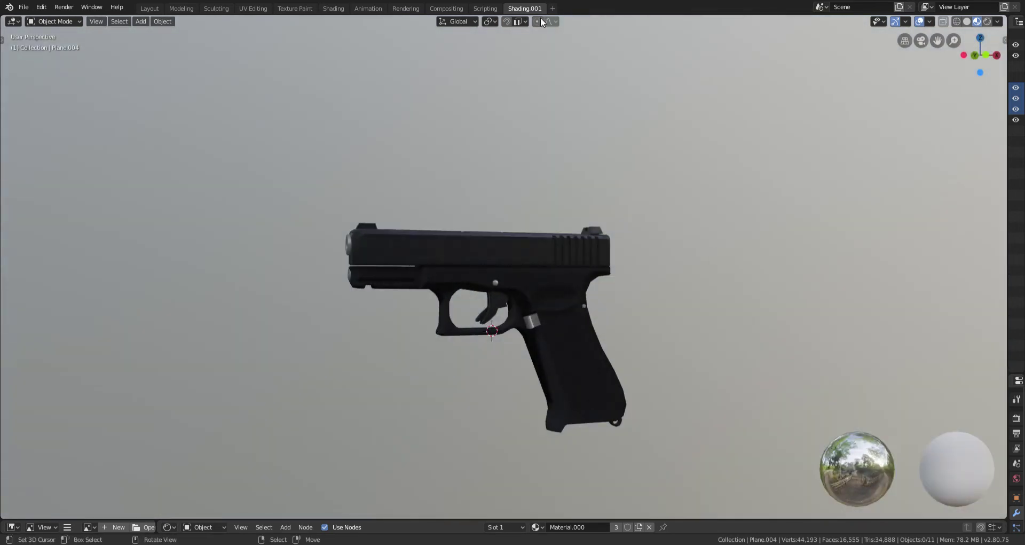
middle_drag(557, 266, 435, 239)
scroll(484, 273, down, 6)
scroll(615, 286, up, 5)
- Select the slide and assign Material.001 to it in the Shading workspace
click(435, 238)
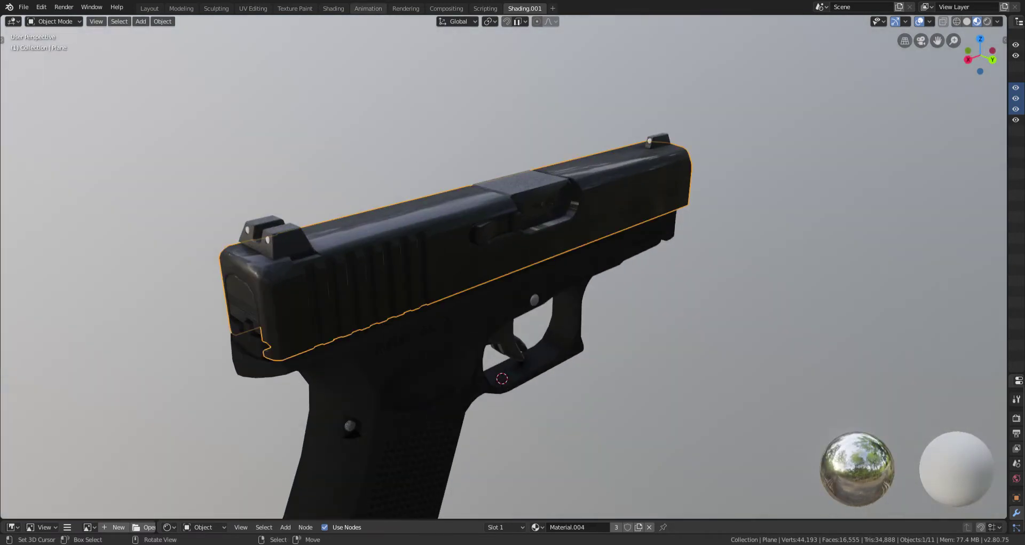
click(333, 8)
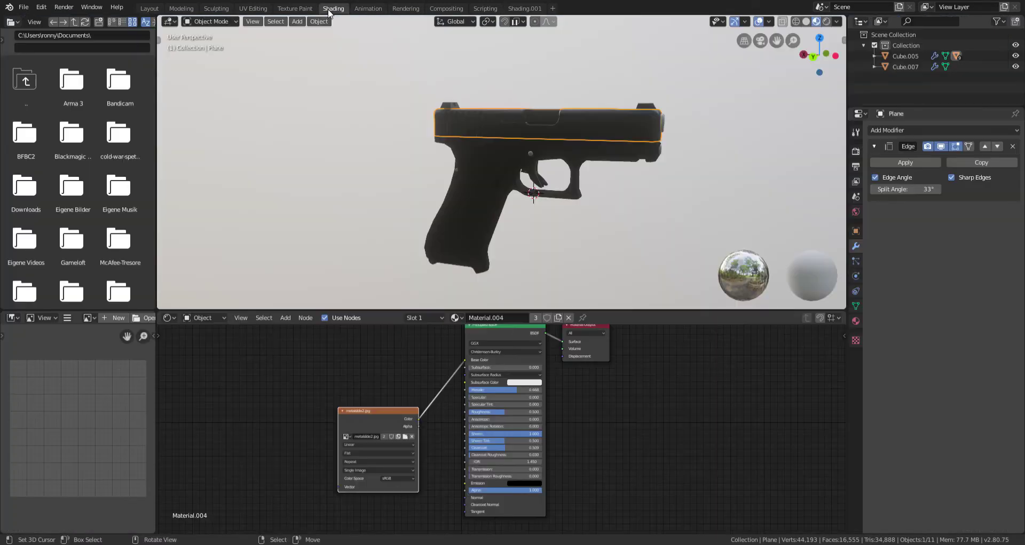
click(456, 318)
click(483, 344)
middle_drag(460, 193, 690, 210)
scroll(541, 205, up, 5)
scroll(539, 207, down, 6)
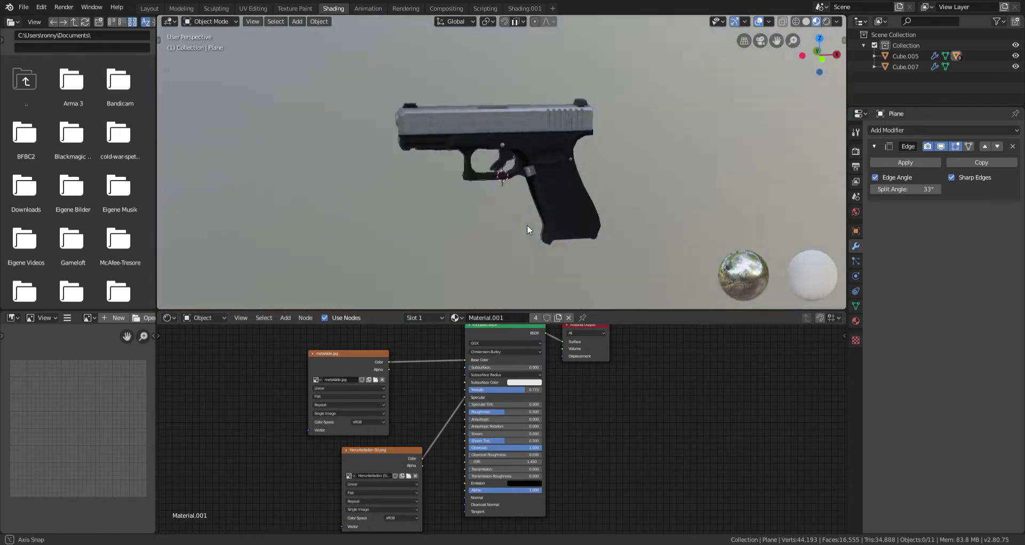
- Examine the slide's silver finish and engraved lettering from the front and side
middle_drag(505, 225, 544, 229)
scroll(544, 228, up, 4)
middle_drag(718, 219, 626, 182)
scroll(507, 223, up, 1)
scroll(508, 223, up, 4)
scroll(433, 211, up, 3)
scroll(434, 214, down, 3)
right_click(511, 155)
middle_drag(511, 155, 555, 173)
right_click(502, 123)
scroll(523, 139, down, 2)
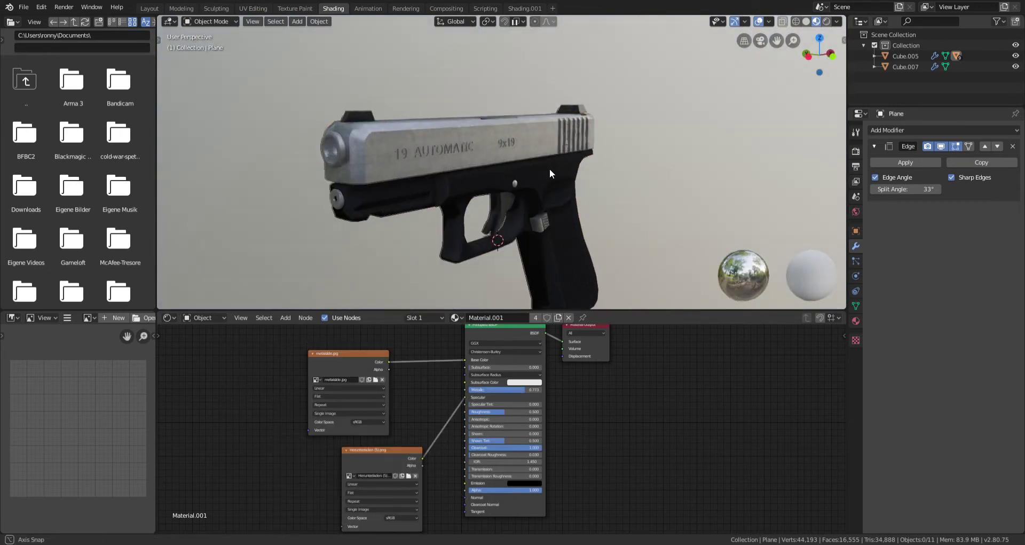
scroll(550, 169, down, 1)
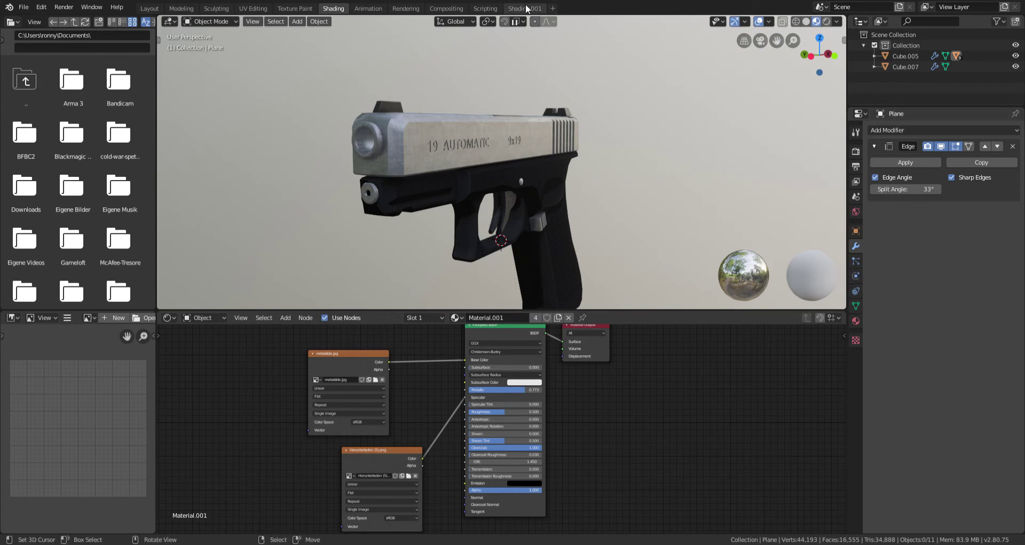
- Open the scene's render properties and compare the pistol with Ambient Occlusion off and on
click(857, 151)
click(856, 166)
click(856, 153)
click(880, 203)
click(879, 202)
- Examine the silver slide's rear end and engraved side, both close up and from a distance
middle_drag(643, 152, 459, 152)
middle_drag(582, 202, 496, 170)
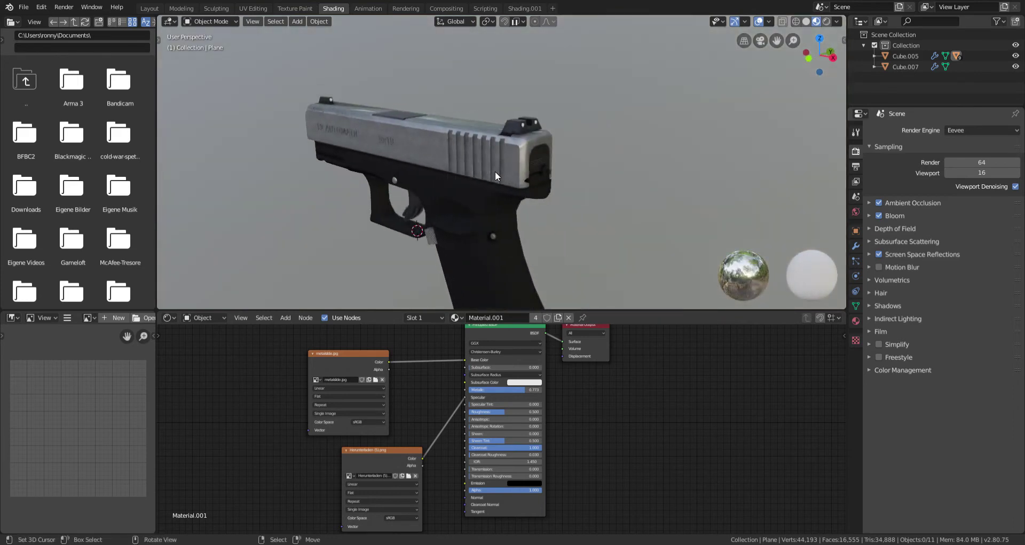
scroll(502, 174, up, 8)
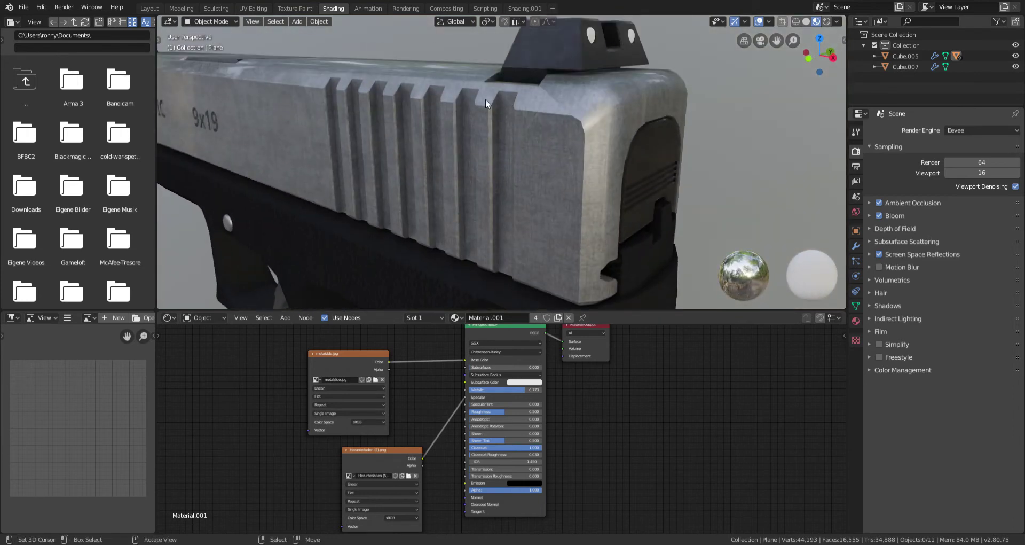
scroll(465, 247, down, 8)
middle_drag(466, 247, 609, 203)
scroll(467, 130, up, 4)
scroll(567, 144, up, 1)
scroll(567, 140, down, 5)
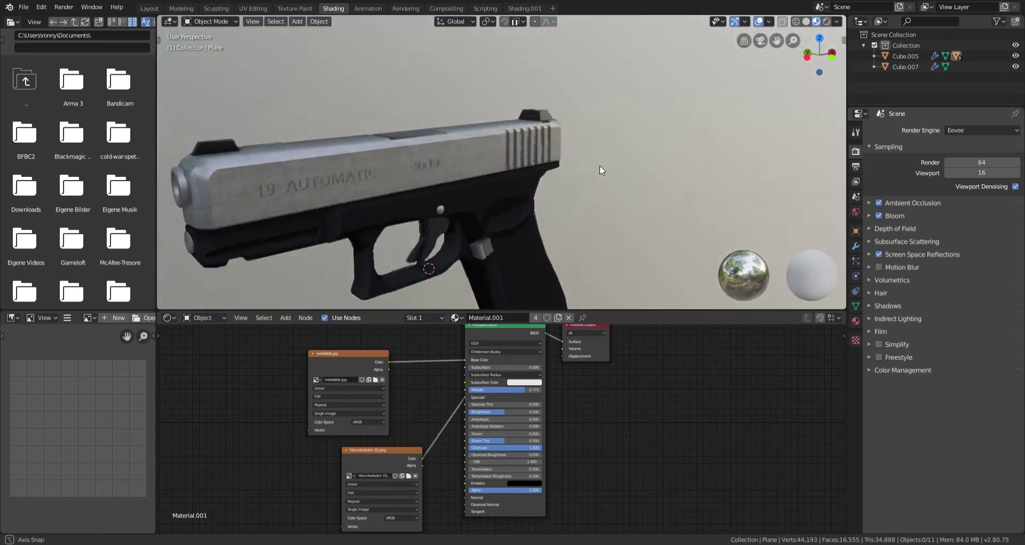
middle_drag(601, 165, 494, 197)
scroll(493, 196, up, 3)
- Examine the slide's serrations and the lower edge where it meets the frame
middle_drag(544, 171, 610, 197)
scroll(504, 161, down, 4)
scroll(564, 146, up, 4)
scroll(563, 145, up, 5)
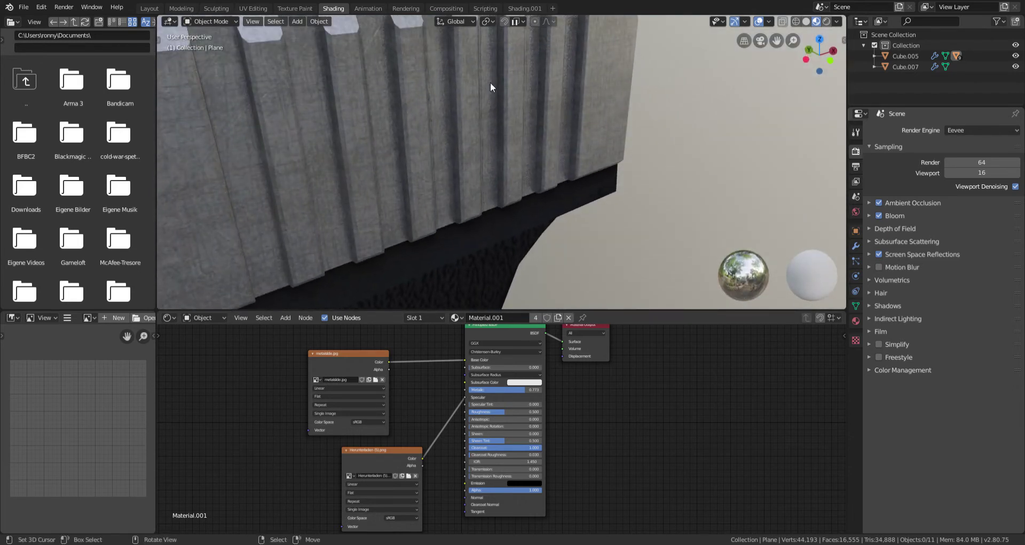
scroll(490, 83, down, 4)
middle_drag(490, 82, 511, 225)
scroll(511, 225, up, 6)
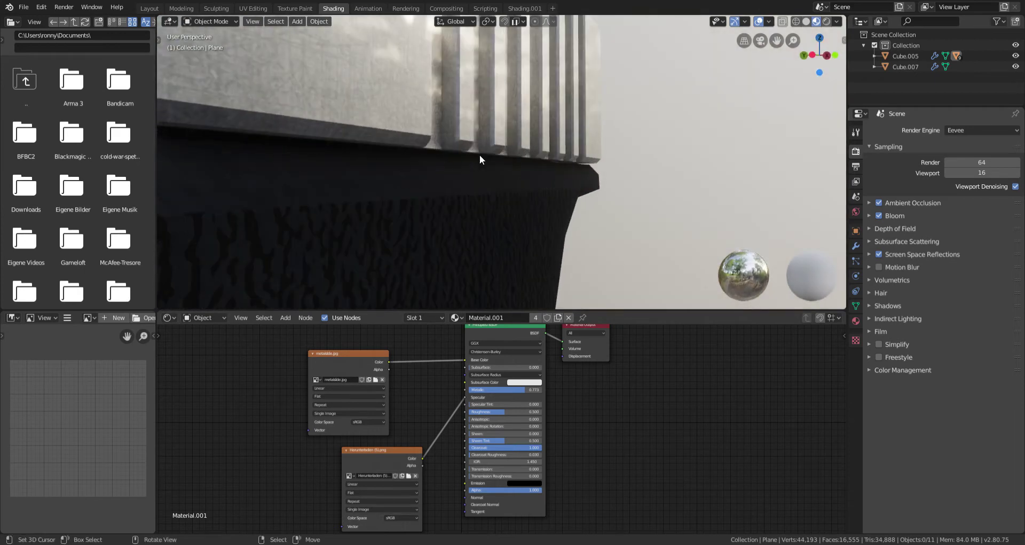
scroll(365, 159, down, 7)
- Turn off Ambient Occlusion while viewing the trigger and trigger guard from below
middle_drag(367, 161, 422, 130)
scroll(431, 165, up, 7)
mouse_move(405, 147)
middle_down()
mouse_move(418, 142)
mouse_move(396, 130)
middle_up()
scroll(364, 137, down, 5)
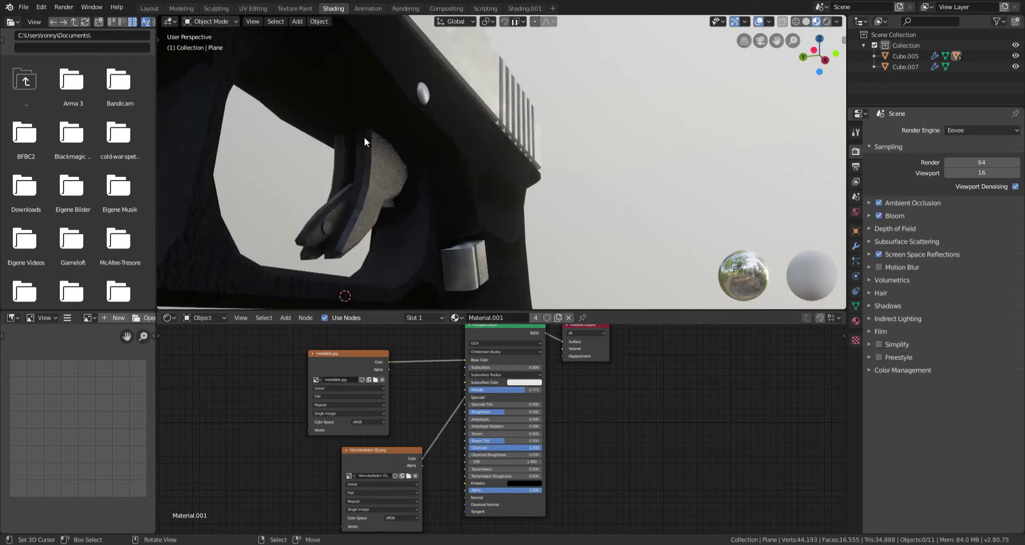
middle_drag(545, 167, 614, 172)
scroll(528, 193, up, 8)
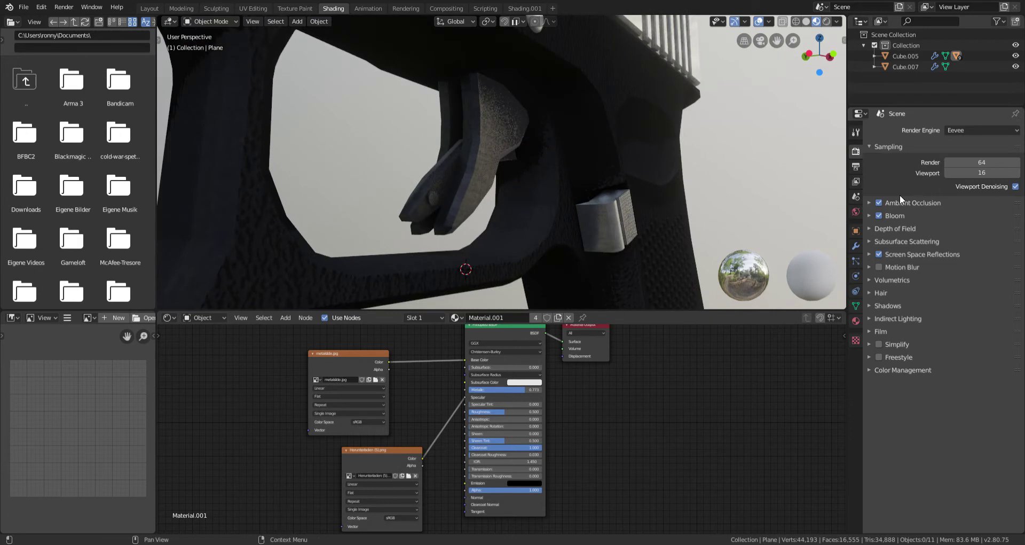
click(880, 203)
click(880, 203)
click(880, 203)
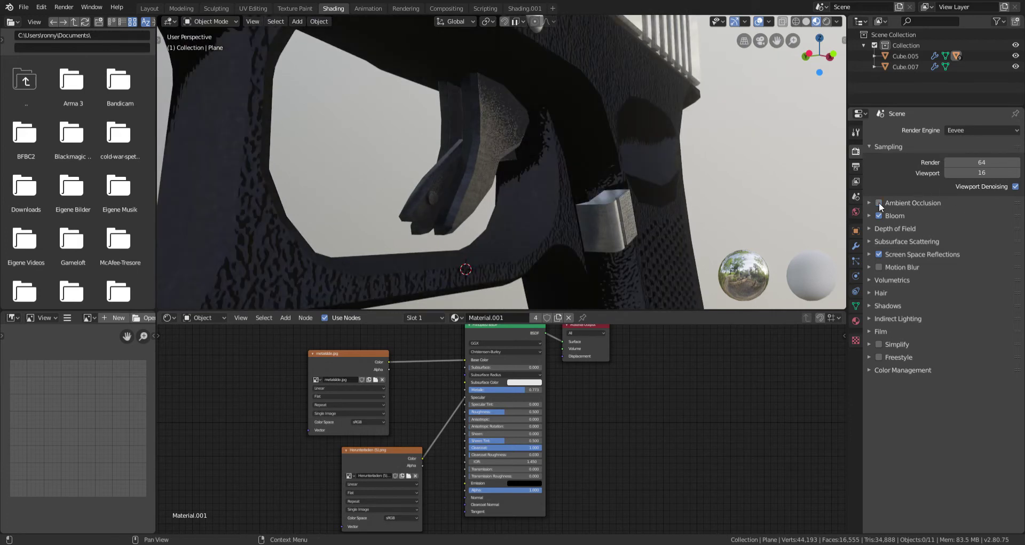
- Check the whole pistol without Ambient Occlusion and turn the effect back on
scroll(653, 179, down, 4)
scroll(653, 179, down, 3)
middle_drag(653, 179, 676, 195)
scroll(651, 209, up, 5)
scroll(597, 234, down, 4)
scroll(676, 194, down, 4)
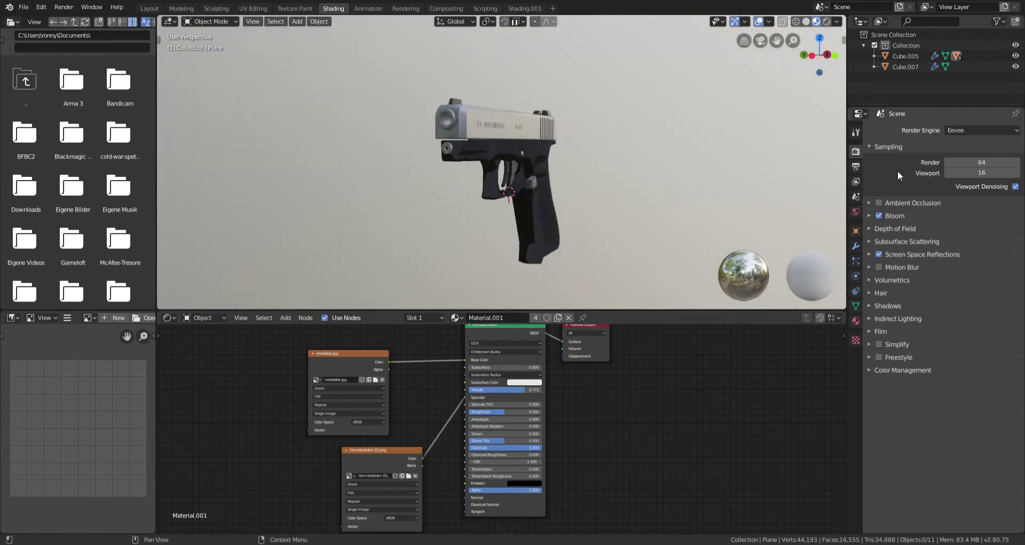
click(880, 203)
- Compare the pistol's look with Bloom turned off and on, leaving it enabled
mouse_move(695, 171)
middle_down()
mouse_move(603, 165)
mouse_move(695, 181)
middle_up()
scroll(584, 169, up, 6)
click(879, 215)
scroll(405, 167, down, 6)
middle_drag(407, 164, 509, 140)
scroll(568, 145, up, 5)
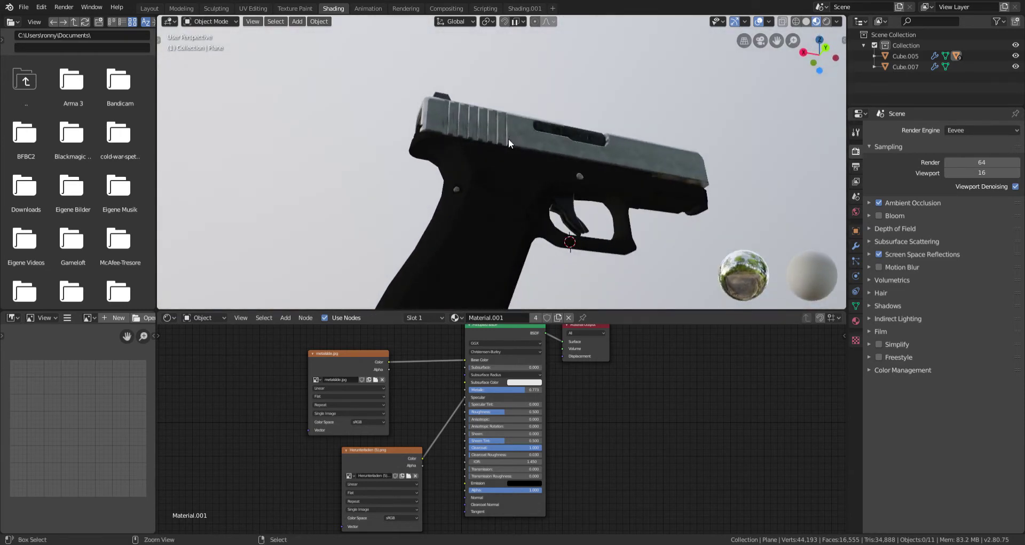
scroll(509, 139, down, 5)
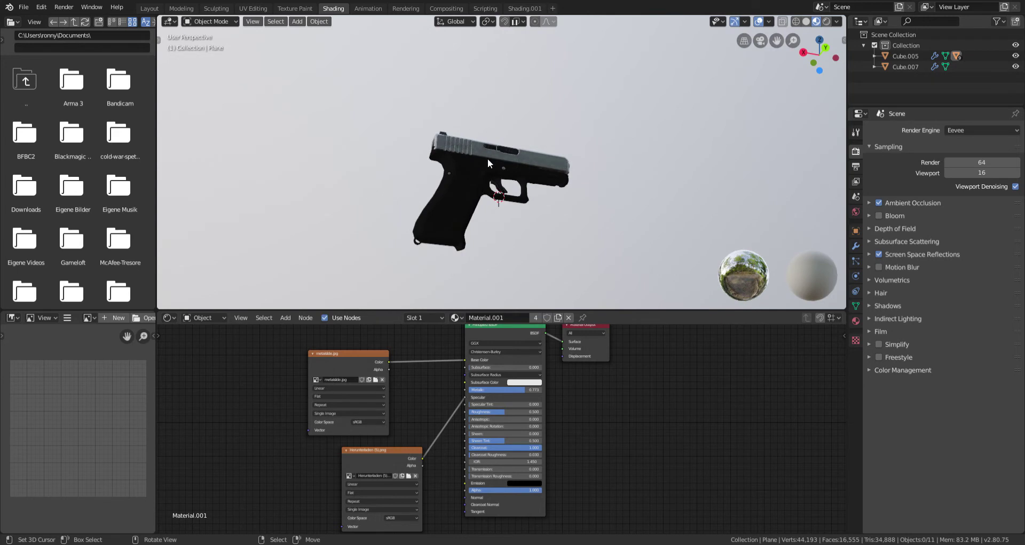
scroll(495, 147, up, 3)
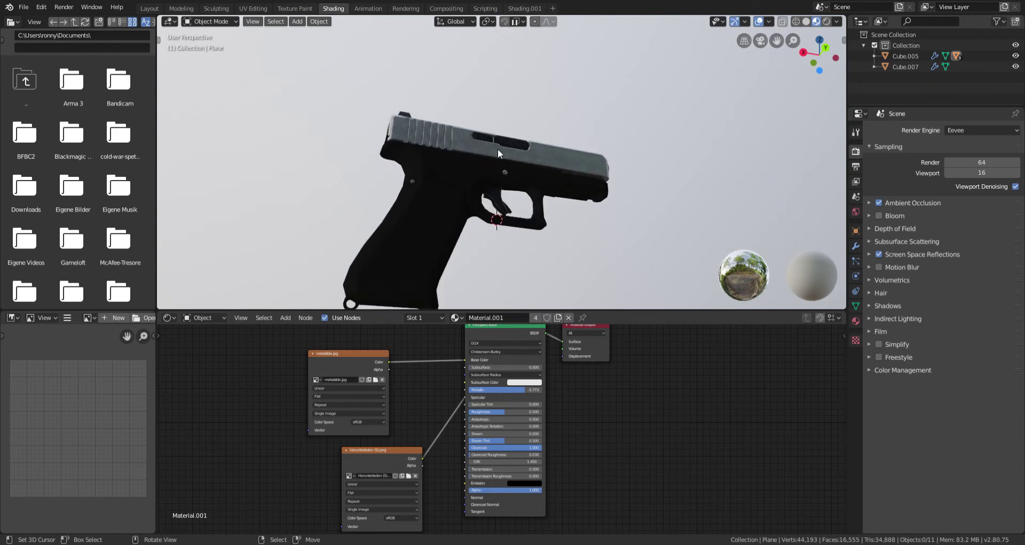
click(880, 215)
- Turn off Screen Space Reflections and compare the slide's reflections from the rear
scroll(513, 172, down, 3)
middle_drag(514, 172, 599, 142)
scroll(562, 180, up, 4)
scroll(599, 143, down, 3)
middle_drag(535, 160, 588, 197)
scroll(483, 188, up, 4)
scroll(588, 194, up, 3)
click(879, 254)
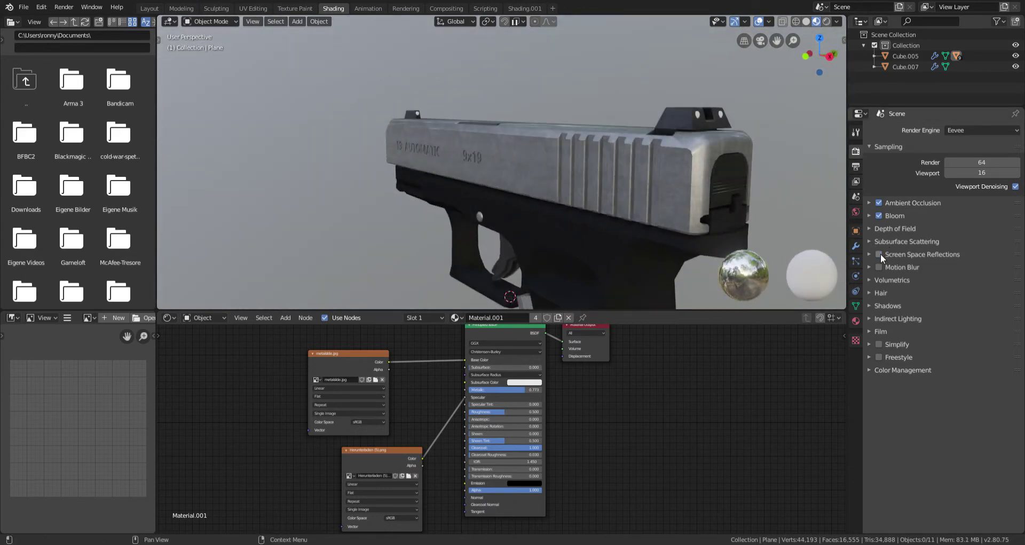
middle_drag(627, 177, 491, 175)
click(879, 254)
click(880, 254)
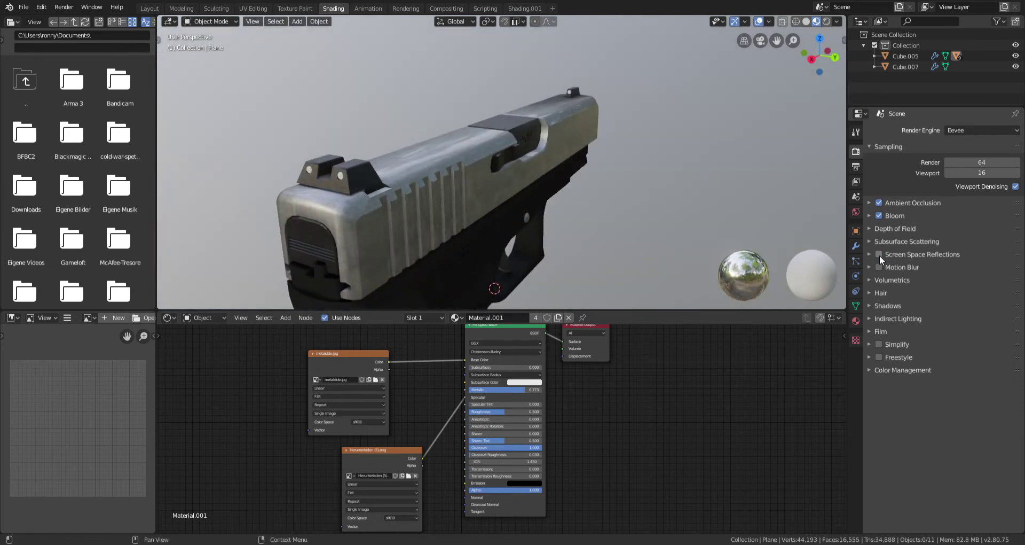
- Toggle Ambient Occlusion repeatedly to compare its shading on the slide's rear and sights, leaving it enabled
click(879, 203)
click(879, 203)
click(879, 203)
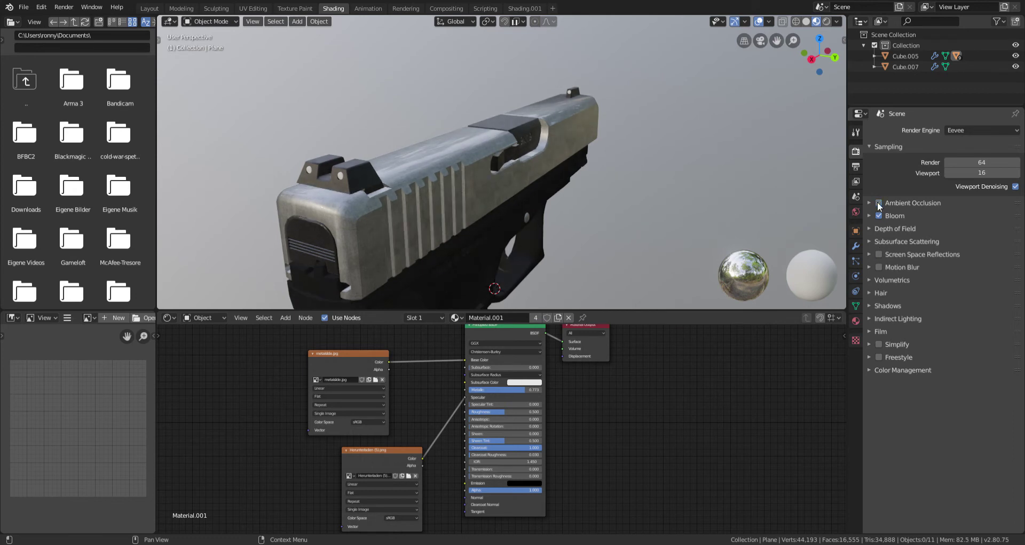
middle_drag(748, 181, 566, 161)
click(880, 202)
click(880, 202)
click(880, 202)
click(880, 201)
click(881, 202)
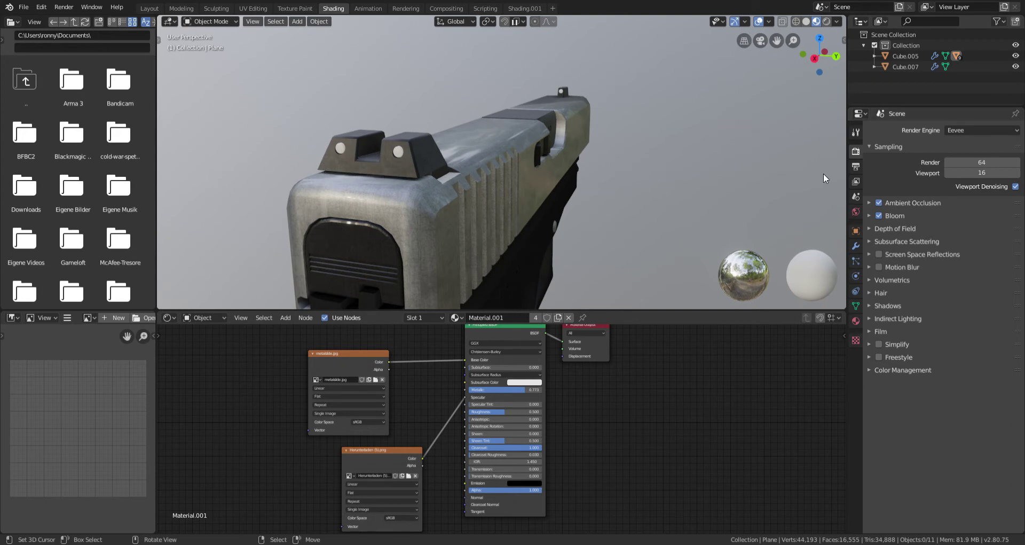
click(880, 203)
click(880, 202)
click(880, 202)
click(881, 202)
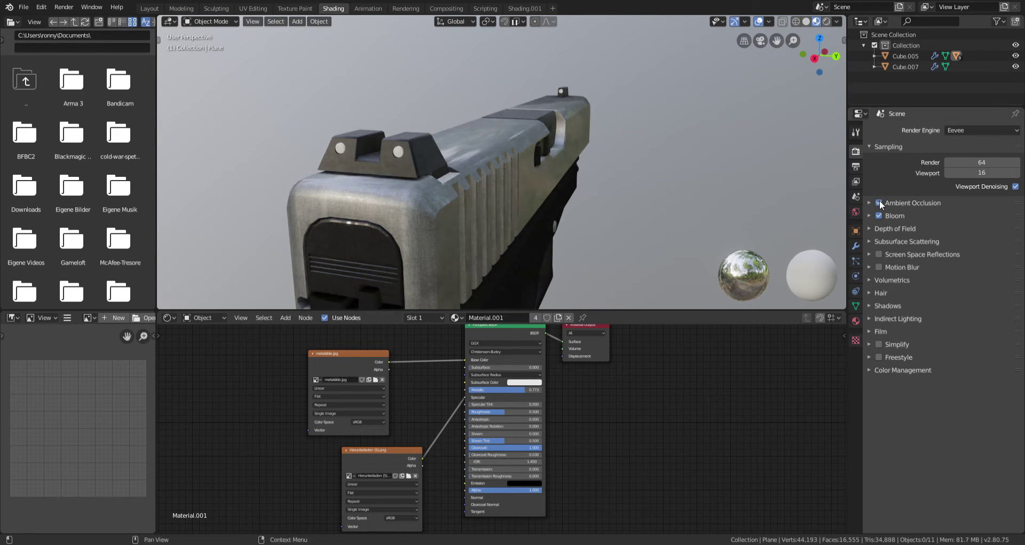
- Turn Screen Space Reflections back on and inspect the reflections on the slide's top and serrations
click(880, 255)
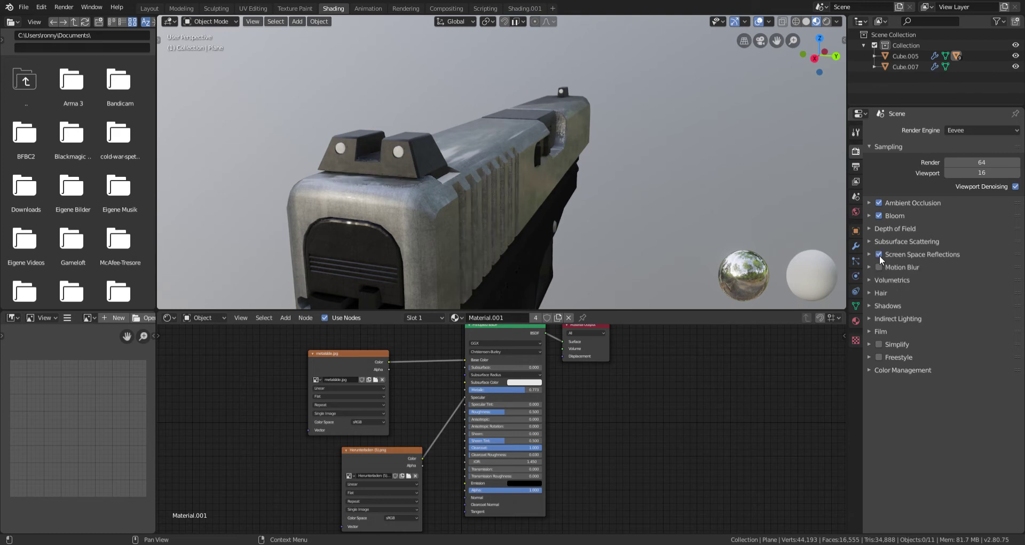
middle_drag(377, 158, 576, 182)
scroll(577, 181, down, 3)
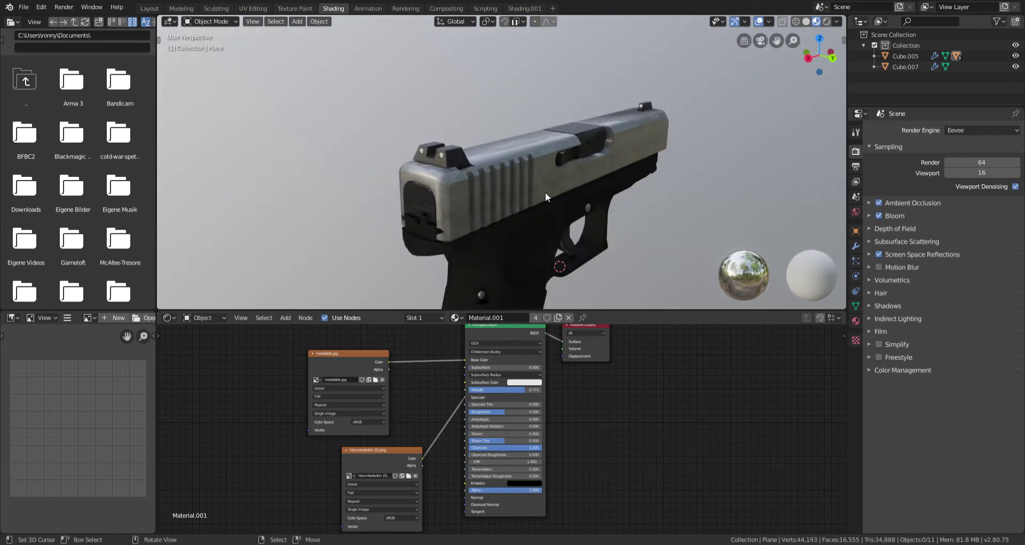
scroll(549, 195, up, 5)
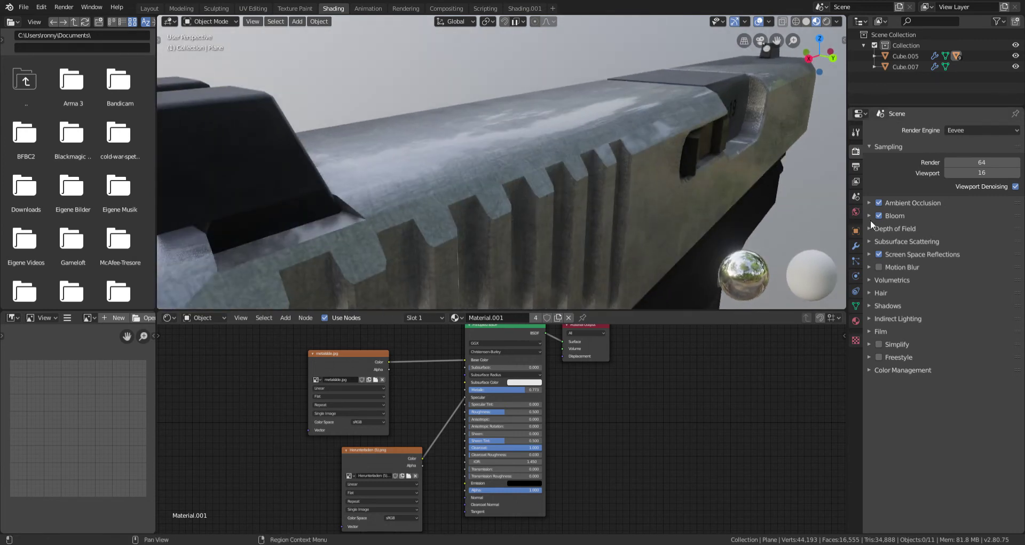
- Toggle Screen Space Reflections to compare the reflections around the slide's ejection port and the 9x19 marking
click(879, 254)
scroll(736, 234, down, 3)
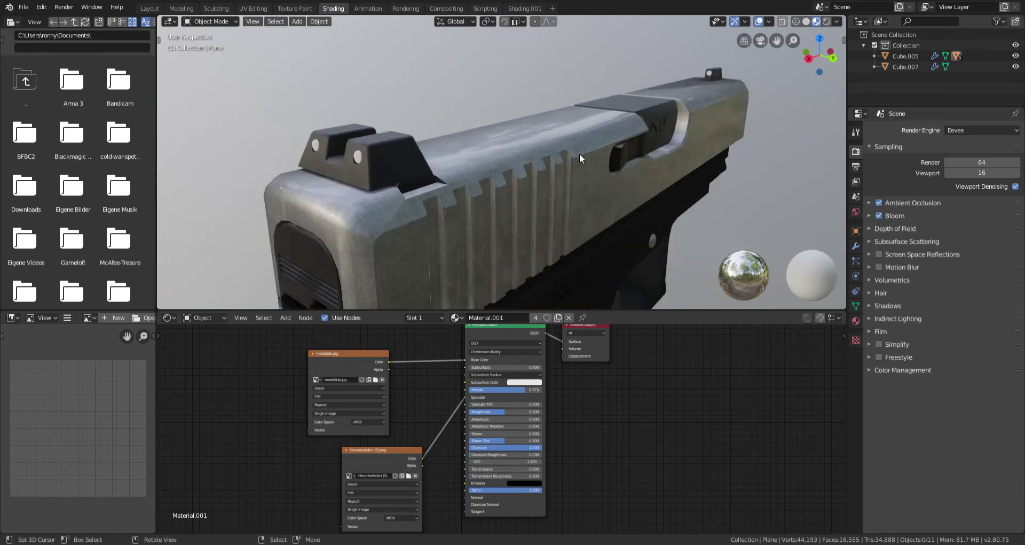
middle_drag(579, 153, 546, 163)
scroll(532, 124, up, 6)
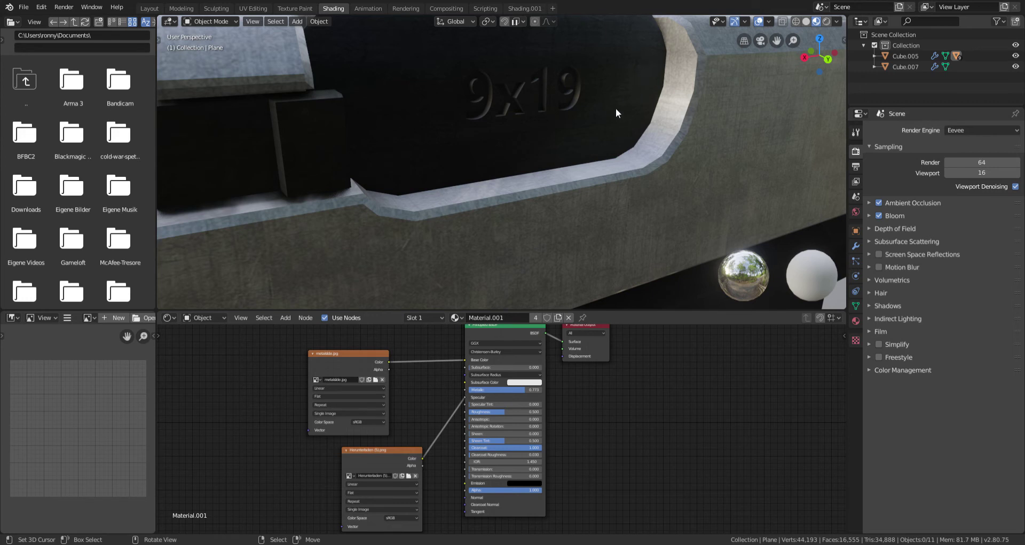
middle_drag(633, 54, 662, 85)
click(879, 254)
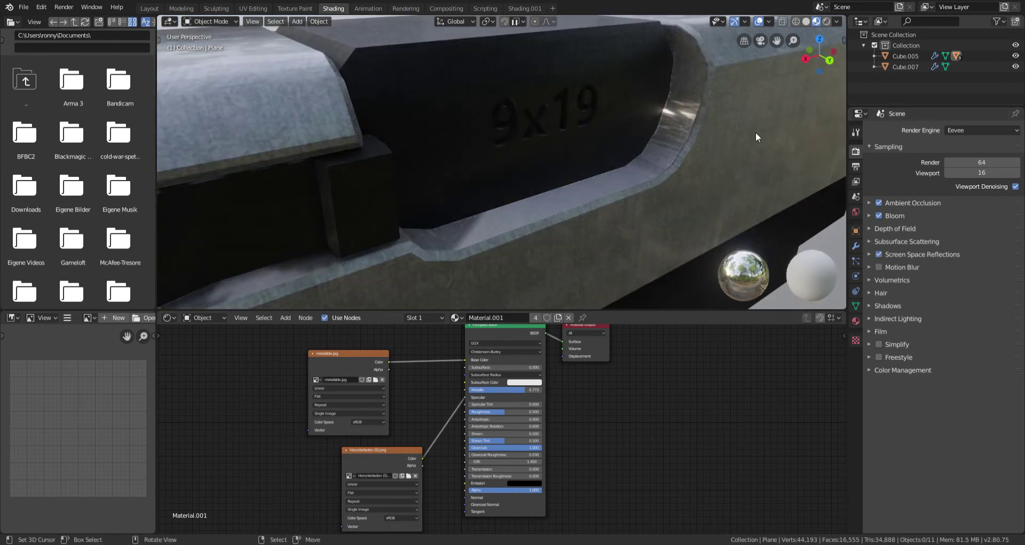
click(879, 254)
- Compare Screen Space Reflections on and off along the lower edge of the ejection port
scroll(475, 168, down, 5)
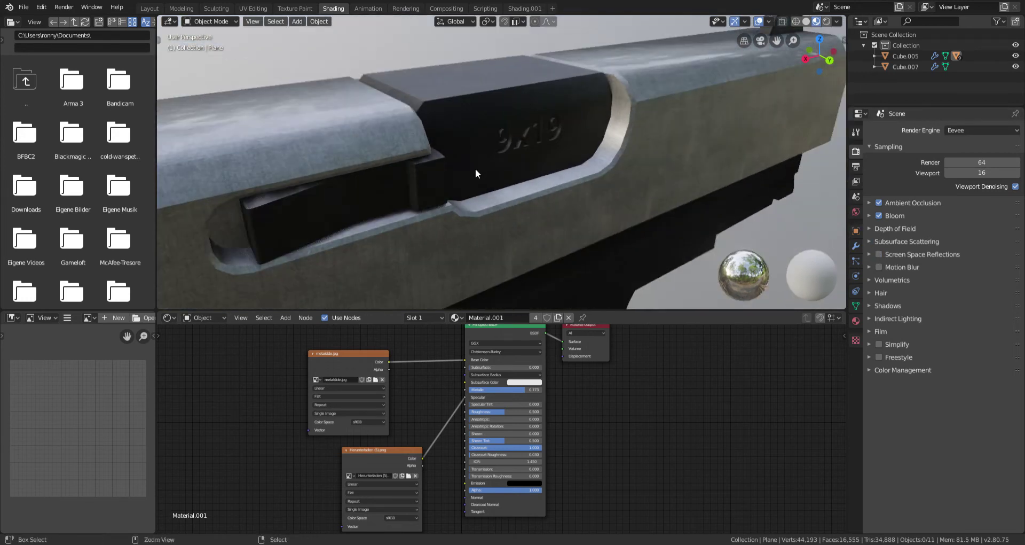
shift+middle_drag(475, 169, 468, 187)
scroll(463, 185, down, 1)
scroll(489, 212, up, 4)
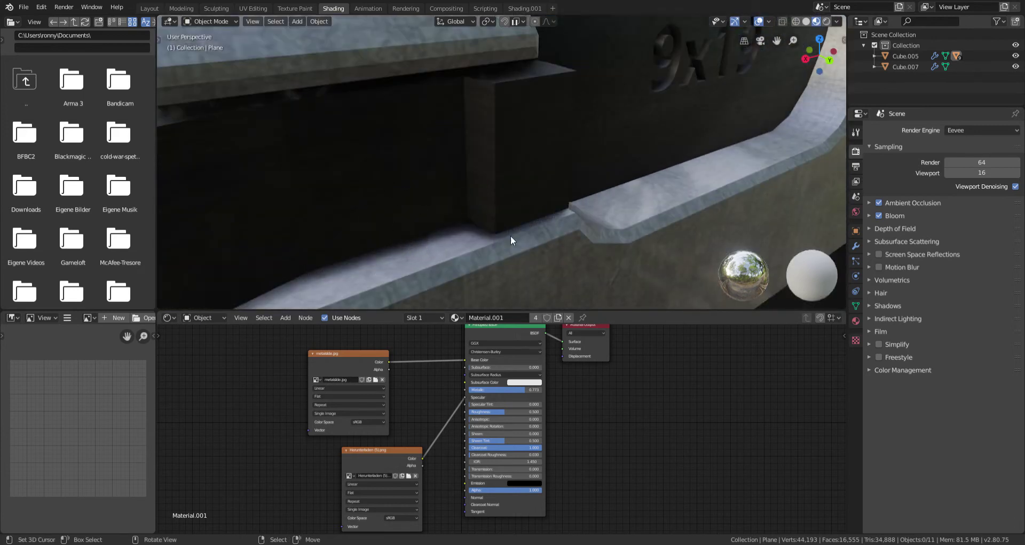
click(879, 254)
click(879, 255)
scroll(534, 123, down, 8)
- Enable Screen Space Reflections again while checking the slide's rear and sights
middle_drag(514, 113, 535, 137)
middle_drag(495, 205, 492, 177)
scroll(491, 178, up, 2)
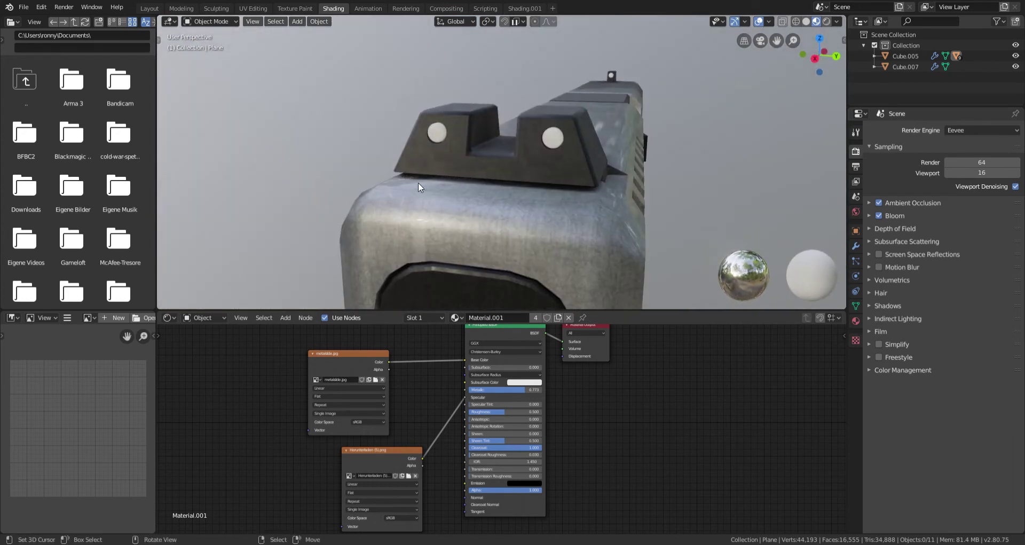
click(885, 254)
scroll(629, 178, down, 5)
middle_drag(629, 177, 891, 246)
scroll(592, 168, up, 5)
scroll(549, 169, down, 3)
- Try Motion Blur on the pistol view and turn it back off
click(879, 267)
middle_drag(695, 203, 328, 108)
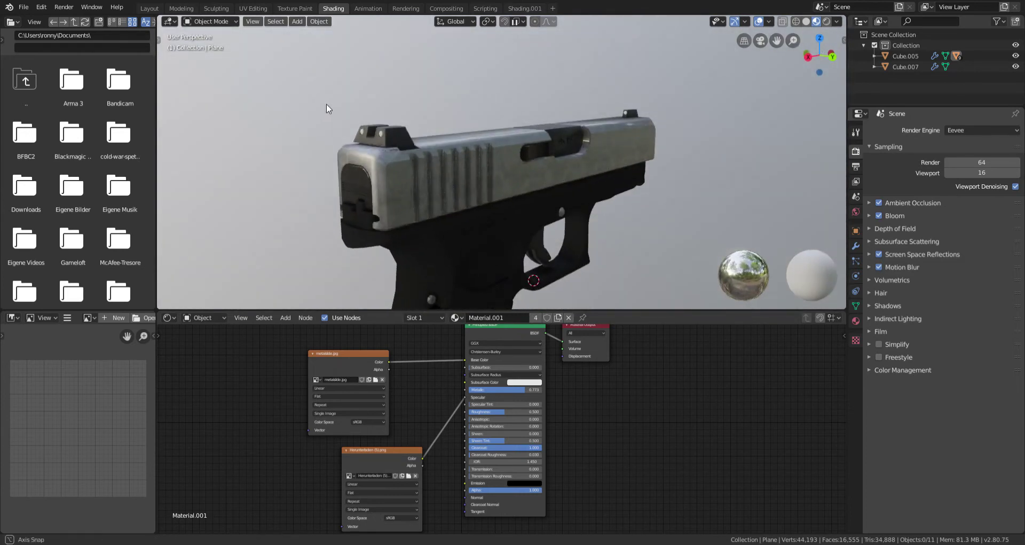
click(879, 267)
- Examine the slide's top, serrations and rear plate with the current Eevee effects
middle_drag(434, 110, 556, 121)
scroll(462, 110, up, 5)
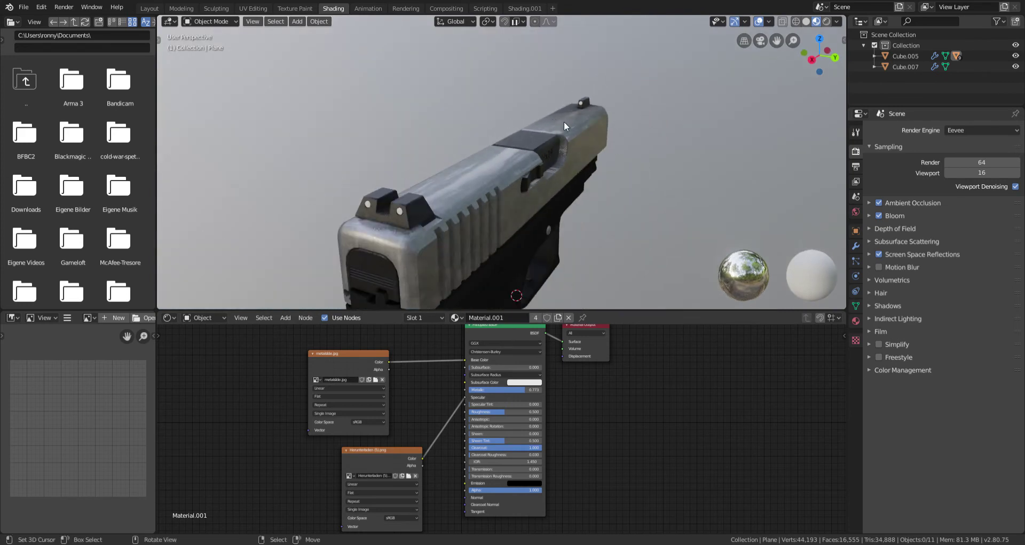
mouse_move(589, 136)
middle_down()
mouse_move(276, 125)
mouse_move(353, 135)
mouse_move(588, 126)
middle_up()
middle_drag(400, 165, 585, 150)
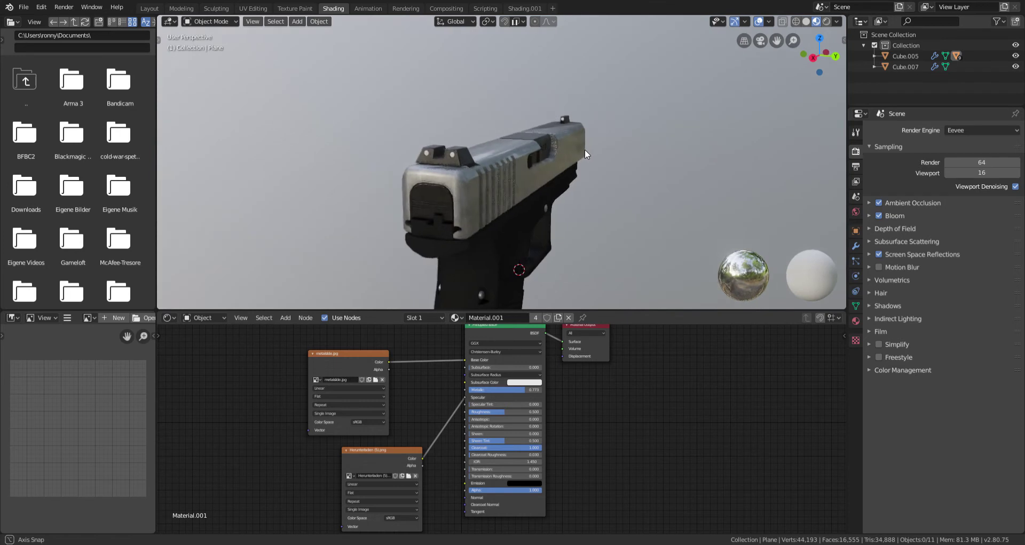
scroll(589, 142, up, 3)
scroll(588, 142, up, 3)
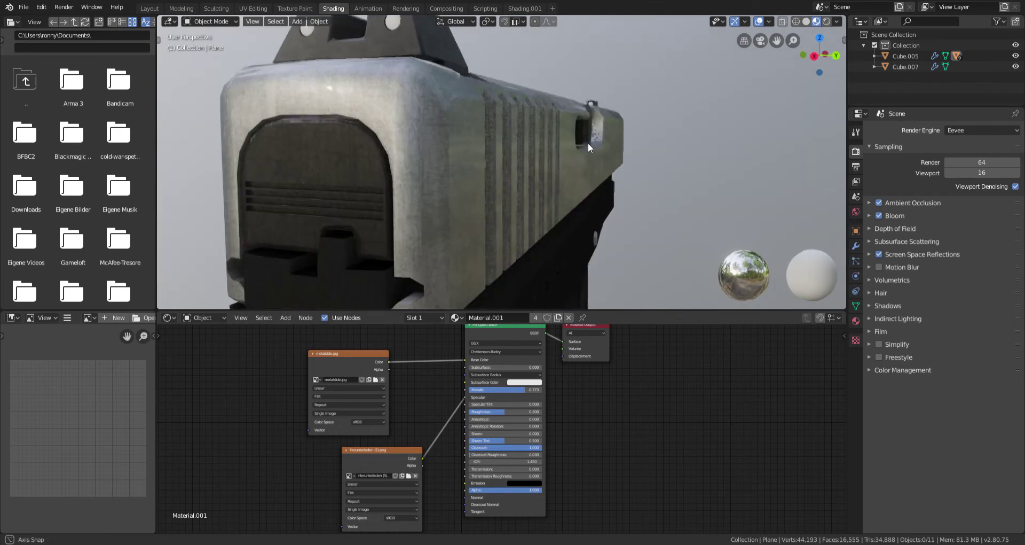
scroll(588, 143, down, 3)
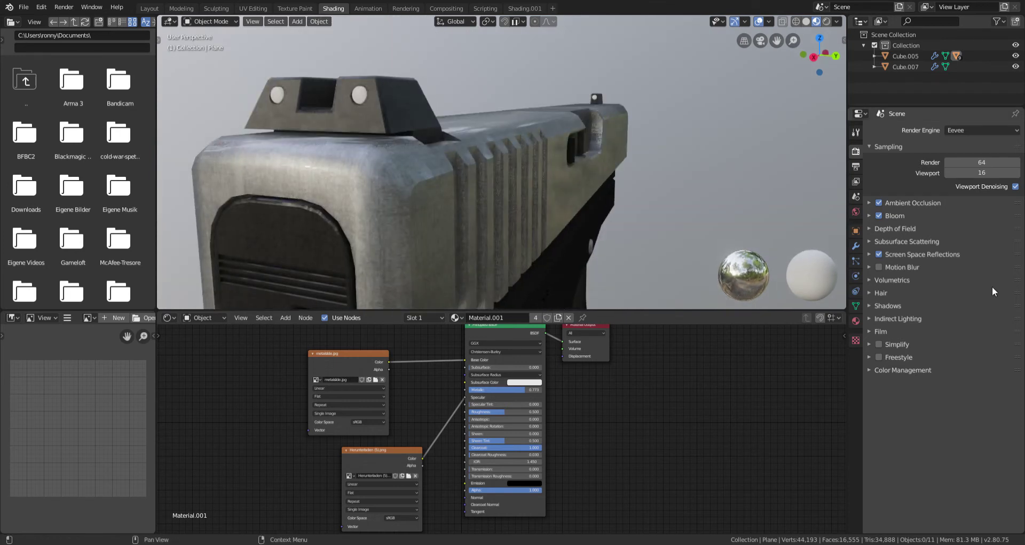
- Review the Shadows, Indirect Lighting, Hair and Volumetrics render settings, collapsing each section again
click(868, 307)
click(868, 307)
click(868, 319)
click(868, 318)
click(869, 293)
click(869, 293)
click(870, 280)
click(869, 282)
click(869, 293)
click(870, 292)
click(870, 280)
click(870, 280)
- Switch to the Shading.001 workspace to show the pistol in a large viewport
scroll(566, 181, down, 5)
middle_drag(565, 182, 296, 209)
scroll(612, 163, up, 8)
scroll(296, 209, down, 5)
mouse_move(643, 153)
middle_down()
mouse_move(391, 129)
mouse_move(469, 144)
mouse_move(538, 56)
middle_up()
click(525, 8)
- Examine the pistol's muzzle, silver slide and slide lettering from the front three-quarter side
scroll(537, 50, down, 4)
middle_drag(602, 197, 623, 232)
scroll(379, 214, down, 3)
scroll(592, 215, up, 5)
middle_drag(464, 216, 565, 207)
shift+middle_drag(627, 161, 559, 171)
shift+middle_drag(644, 235, 546, 249)
scroll(575, 236, up, 5)
scroll(512, 248, down, 4)
right_click(512, 248)
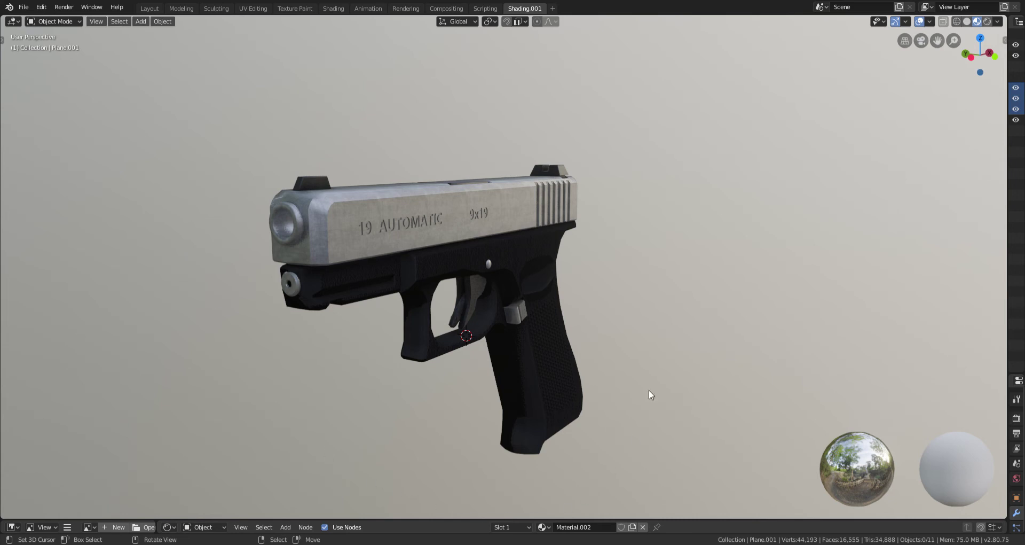
scroll(623, 213, up, 4)
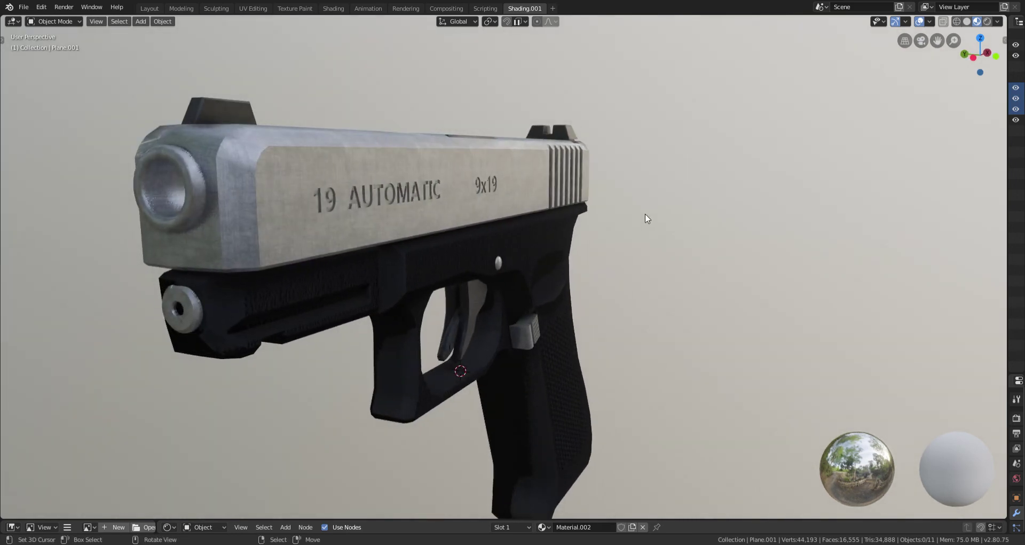
scroll(647, 218, down, 6)
scroll(647, 220, up, 4)
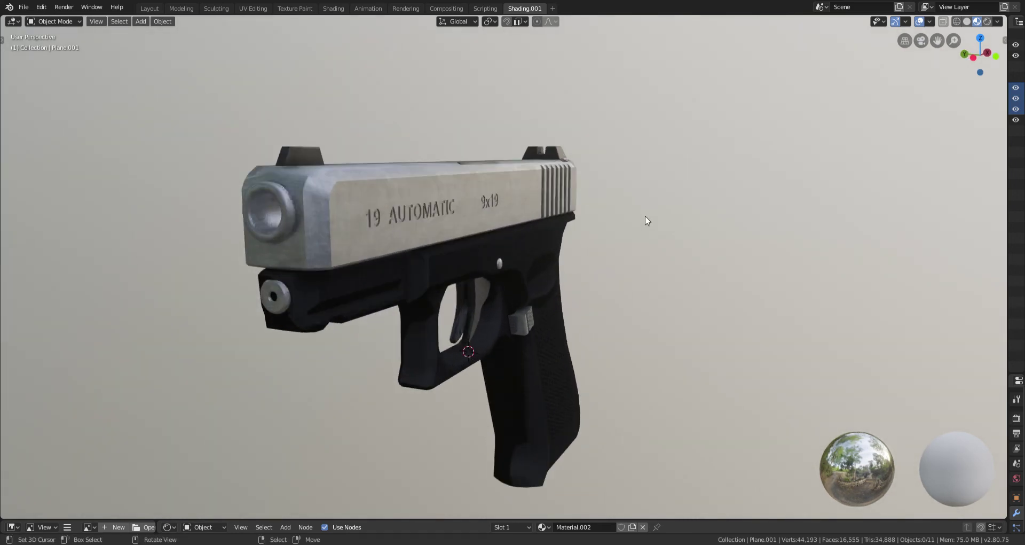
- Examine the whole pistol's slide and grip finish from the side, rear and front
middle_drag(647, 220, 572, 204)
scroll(599, 273, down, 3)
middle_drag(649, 270, 601, 281)
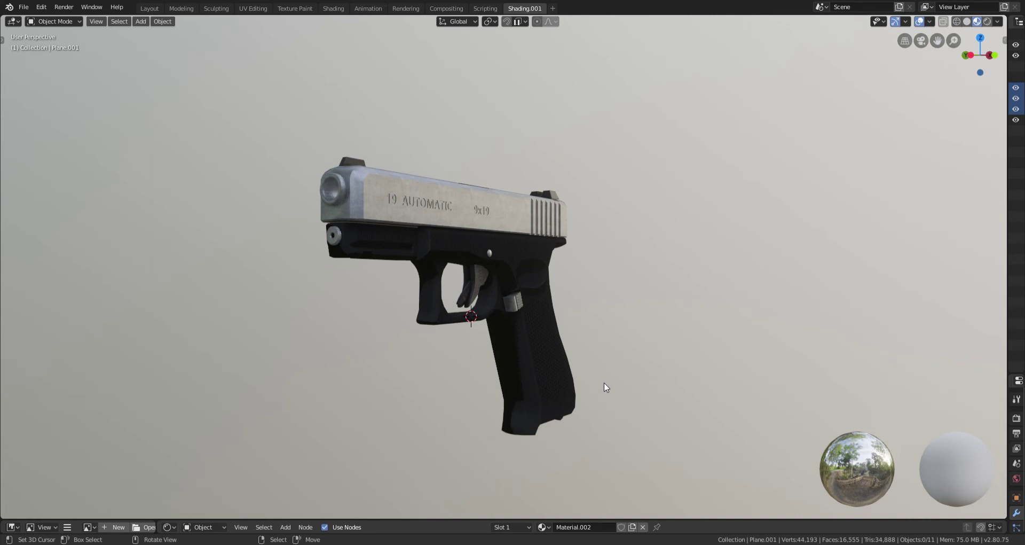
mouse_move(570, 314)
middle_down()
mouse_move(608, 330)
mouse_move(441, 318)
mouse_move(412, 343)
mouse_move(582, 341)
mouse_move(559, 330)
mouse_move(566, 321)
mouse_move(737, 300)
mouse_move(816, 314)
mouse_move(550, 338)
mouse_move(728, 318)
mouse_move(568, 332)
mouse_move(680, 314)
mouse_move(564, 300)
mouse_move(439, 307)
mouse_move(624, 325)
mouse_move(560, 324)
middle_up()
scroll(684, 327, up, 3)
scroll(569, 328, down, 5)
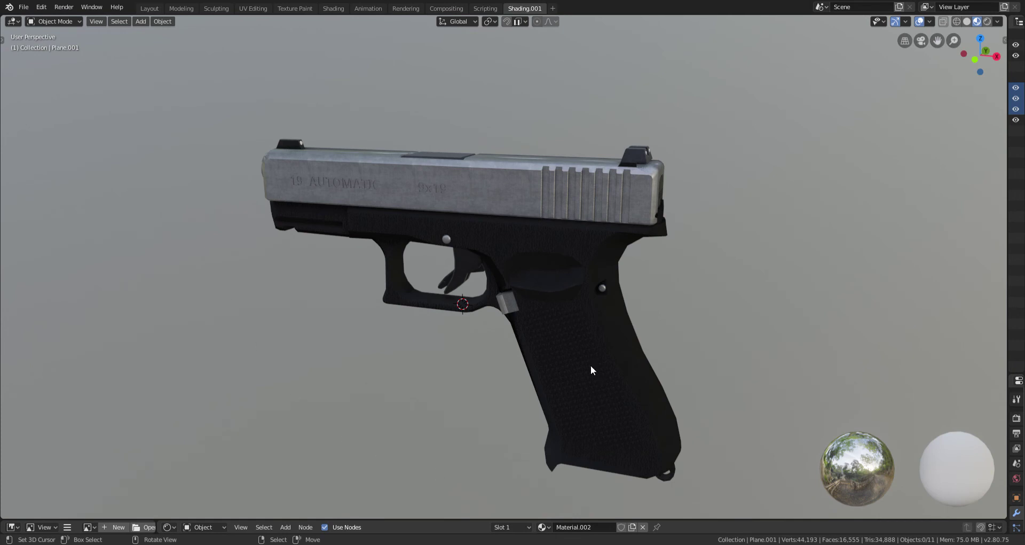
scroll(591, 365, down, 3)
middle_drag(605, 361, 766, 346)
scroll(646, 318, up, 3)
mouse_move(646, 318)
middle_down()
mouse_move(666, 325)
mouse_move(465, 338)
mouse_move(461, 326)
mouse_move(655, 333)
middle_up()
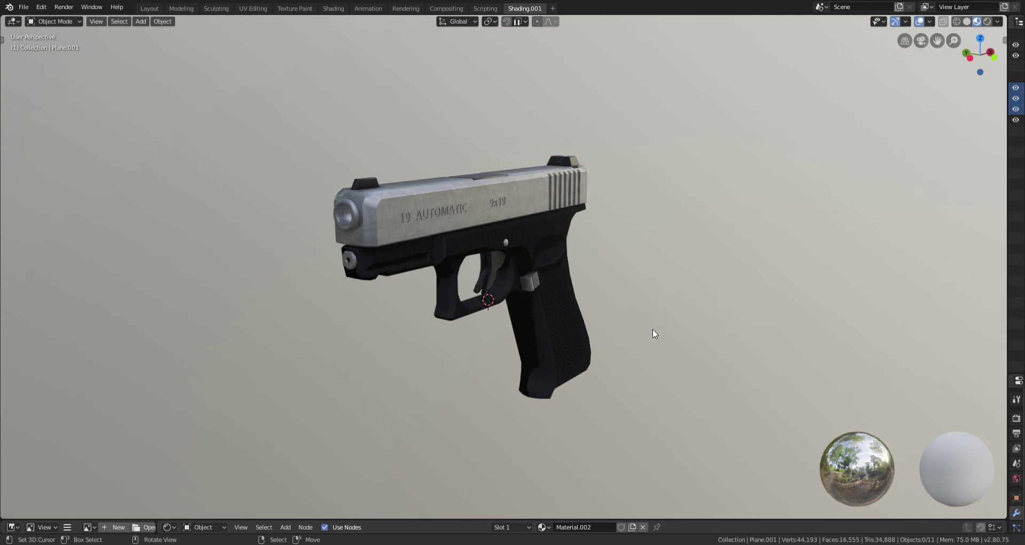
middle_drag(652, 328, 686, 281)
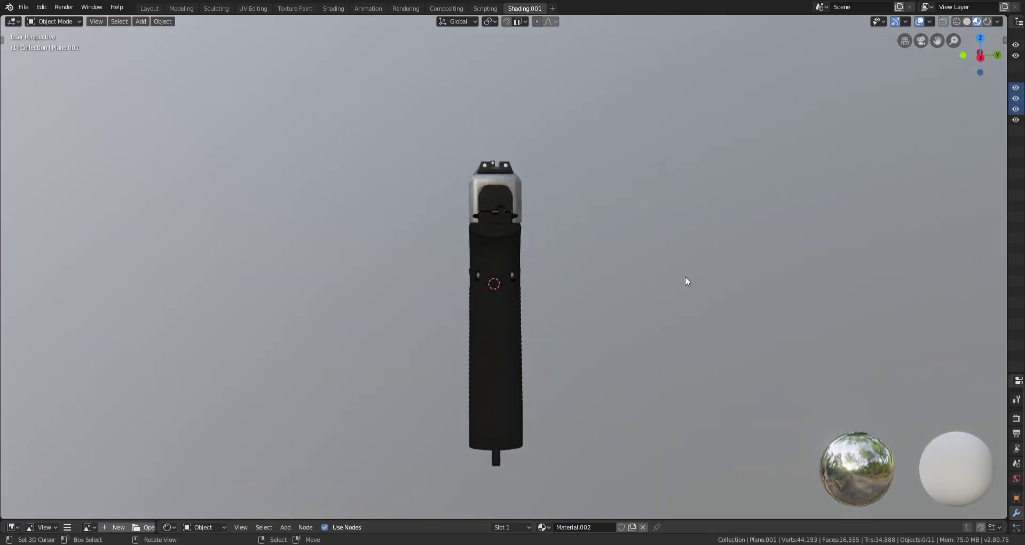
middle_drag(579, 305, 715, 319)
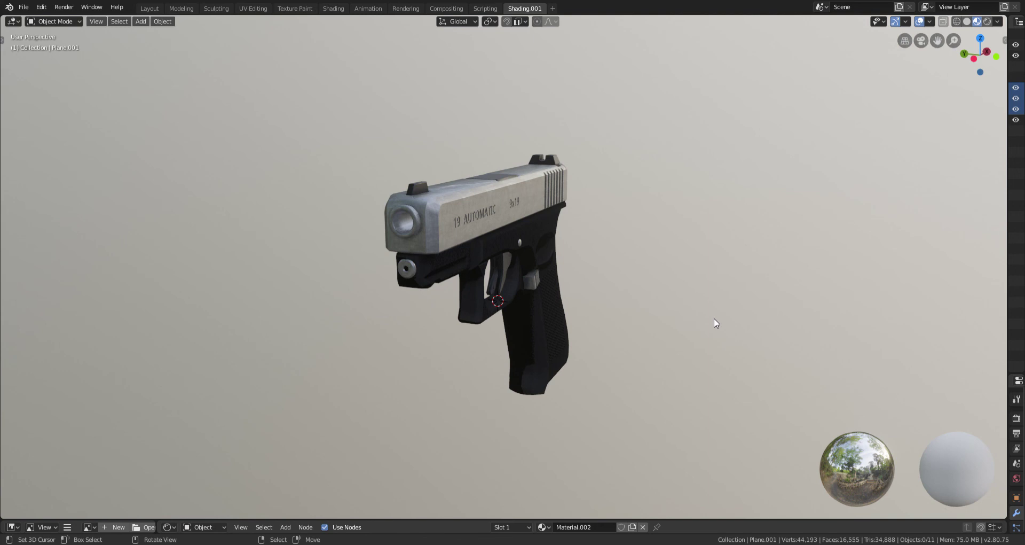
scroll(714, 322, up, 4)
scroll(715, 323, down, 2)
mouse_move(715, 323)
middle_down()
mouse_move(588, 308)
mouse_move(532, 330)
mouse_move(675, 384)
mouse_move(717, 337)
middle_up()
middle_drag(611, 217, 613, 234)
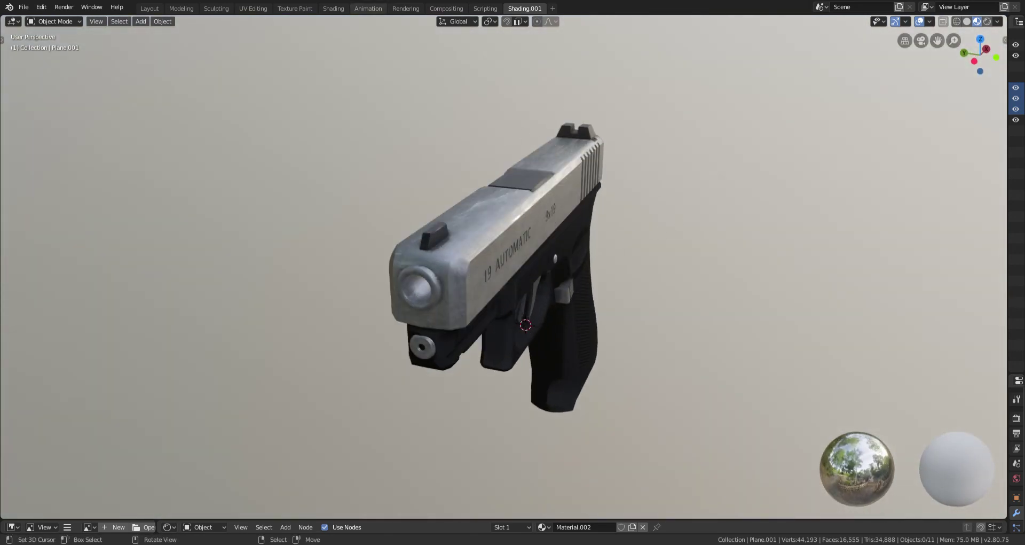
- Open the Texture Paint workspace and examine the pistol with the NormalMap (5).png texture from both sides
click(288, 8)
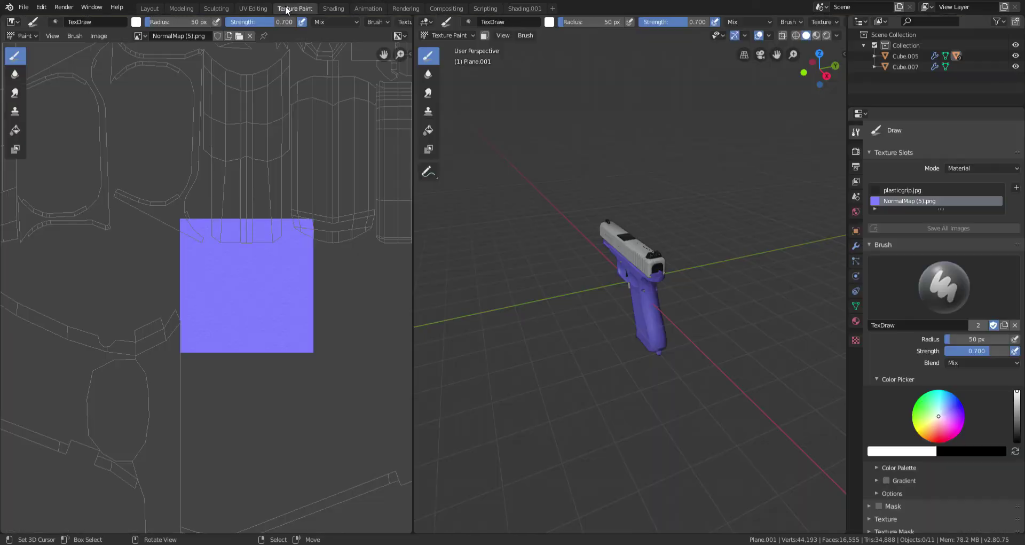
scroll(591, 210, up, 6)
middle_drag(591, 210, 523, 226)
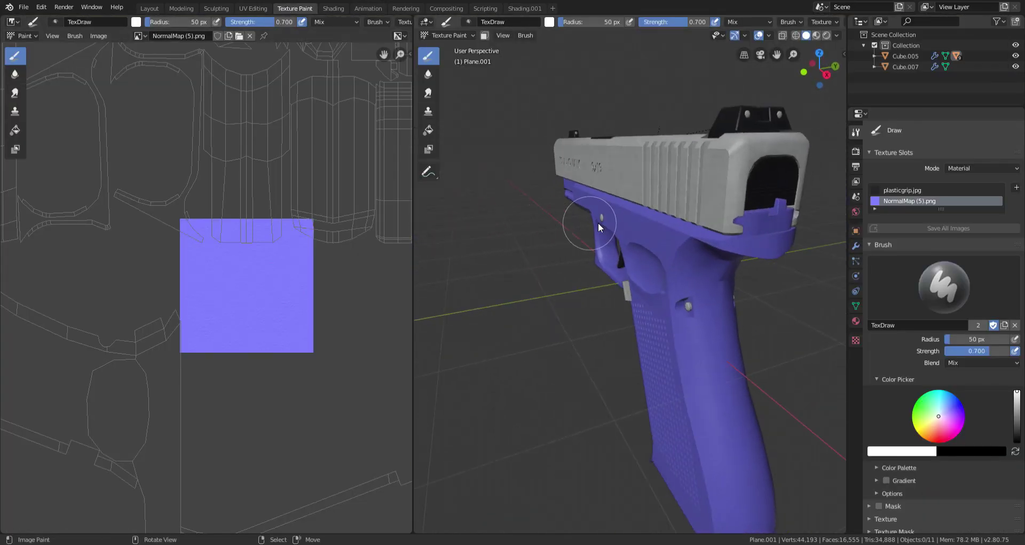
scroll(604, 222, down, 3)
middle_drag(626, 223, 710, 160)
scroll(643, 193, up, 4)
shift+middle_drag(710, 152, 700, 212)
scroll(701, 213, down, 5)
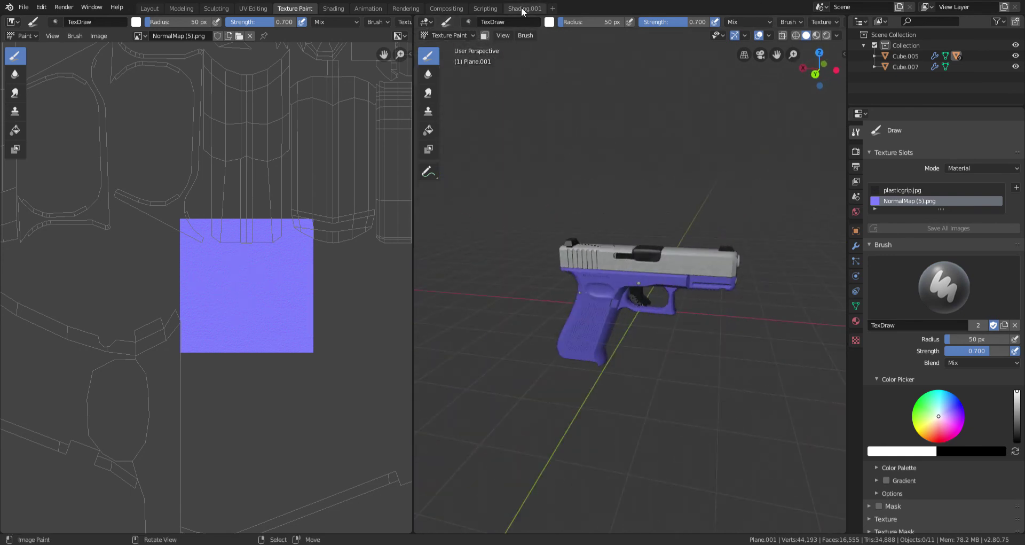
- Return to the Shading.001 workspace and view the finished pistol from the front and side
click(525, 9)
scroll(575, 184, down, 1)
middle_drag(575, 184, 611, 182)
scroll(479, 178, up, 3)
scroll(611, 182, down, 5)
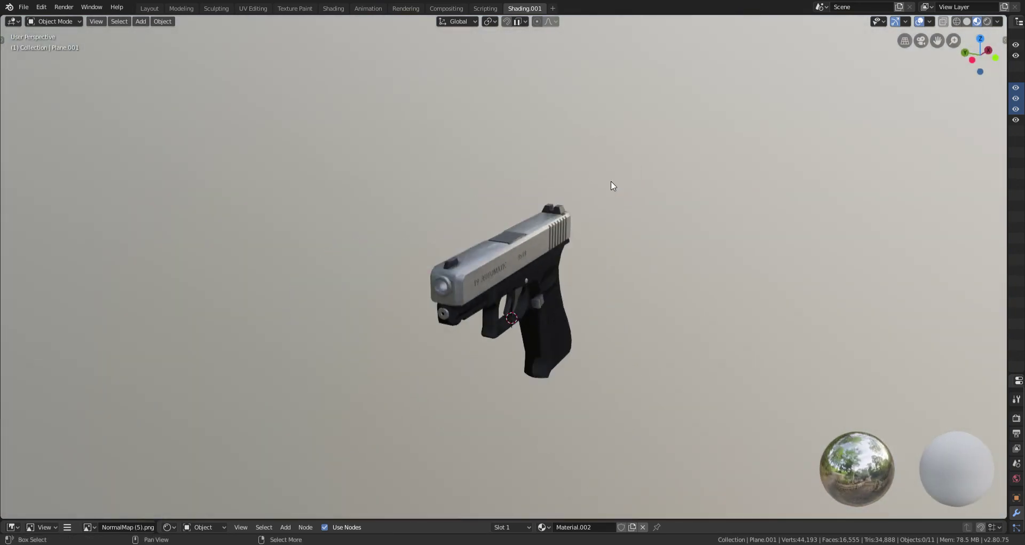
scroll(562, 184, up, 2)
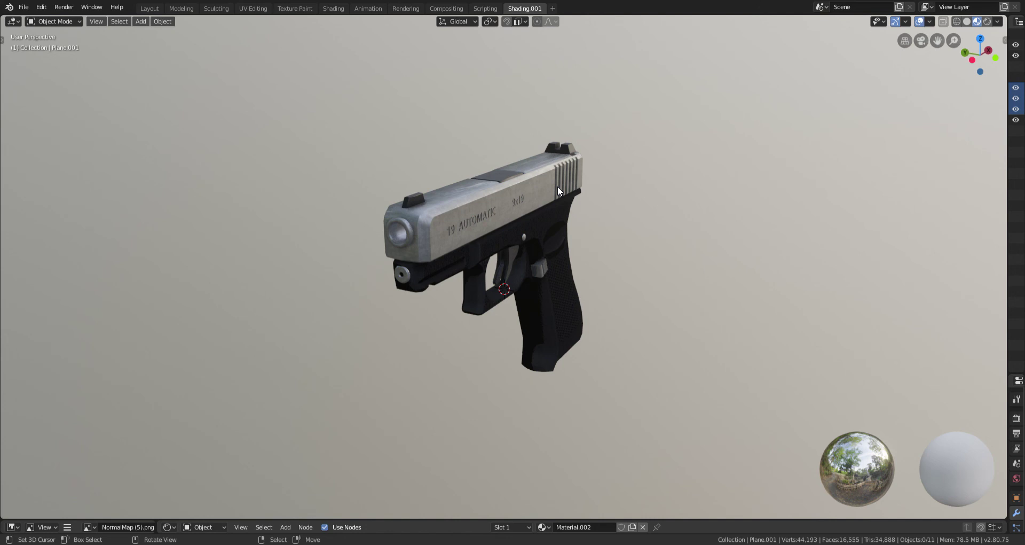
middle_drag(532, 251, 558, 239)
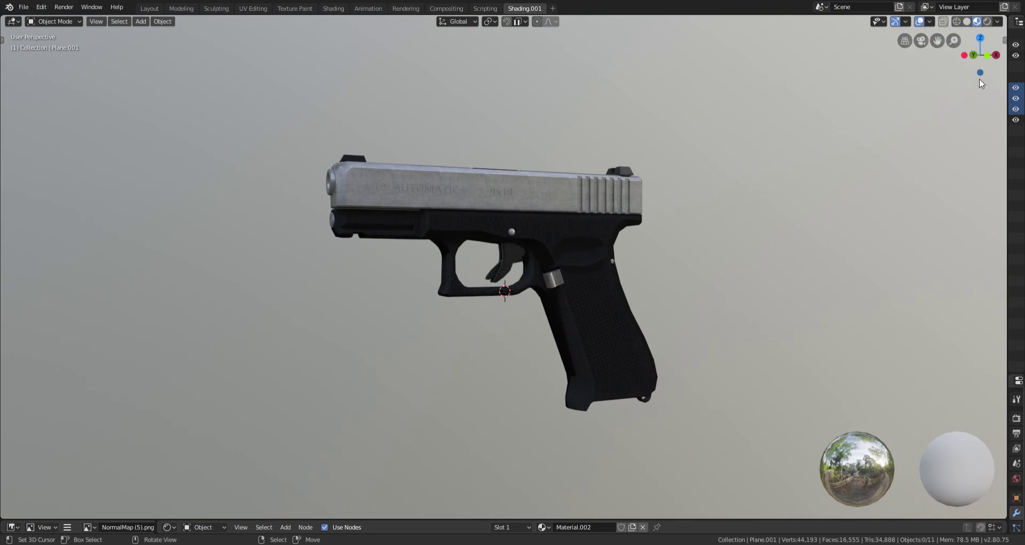